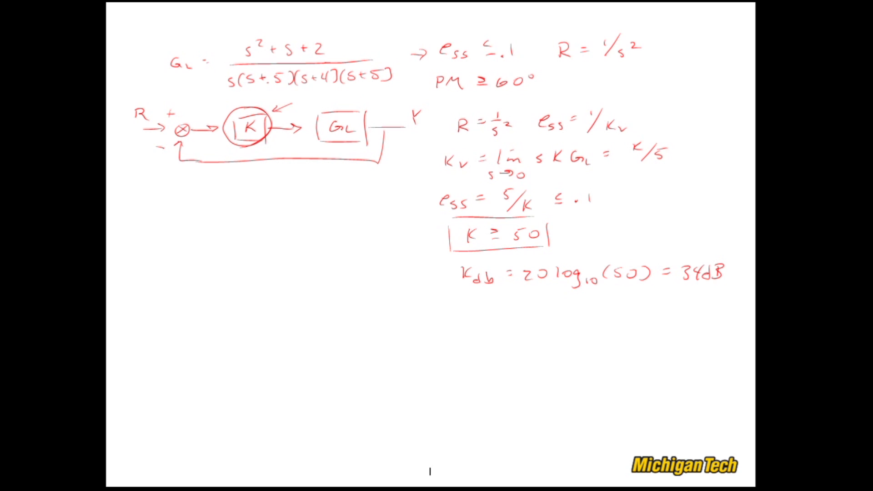
Draw a red freehand ellipse around the G_L transfer-function expression
mouse_move(299, 34)
mouse_down()
mouse_move(335, 30)
mouse_move(403, 66)
mouse_move(384, 84)
mouse_move(248, 97)
mouse_move(154, 75)
mouse_move(179, 45)
mouse_move(254, 26)
mouse_move(302, 32)
mouse_up()
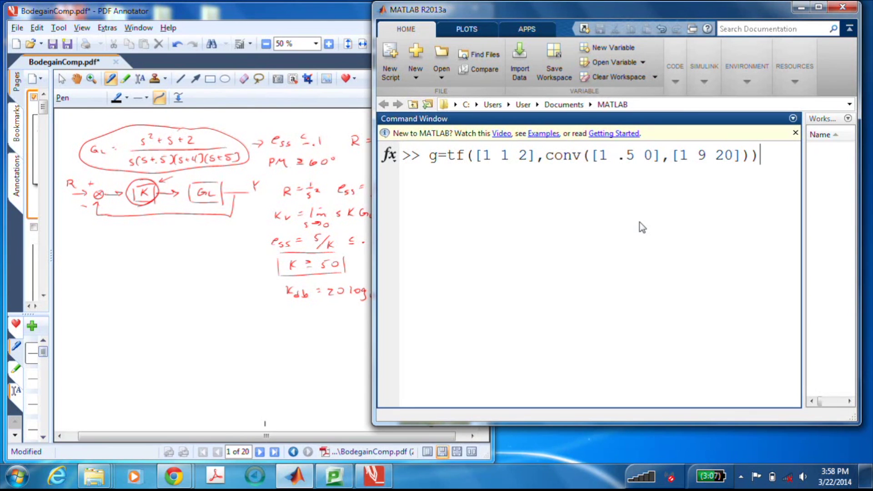
Define g=tf([1 1 2],conv([1 .5 0],[1 9 20])), run bode(g);grid, and enlarge Figure 1
key(Return)
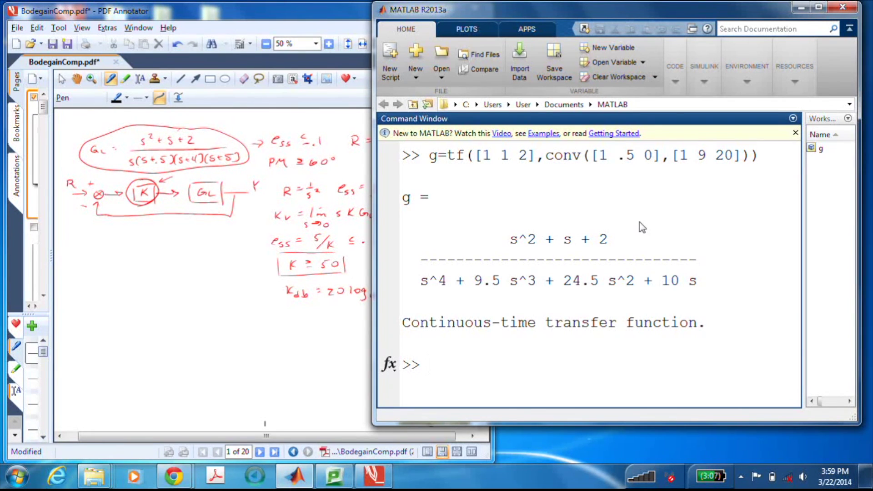
text(bode(g);grid)
key(Return)
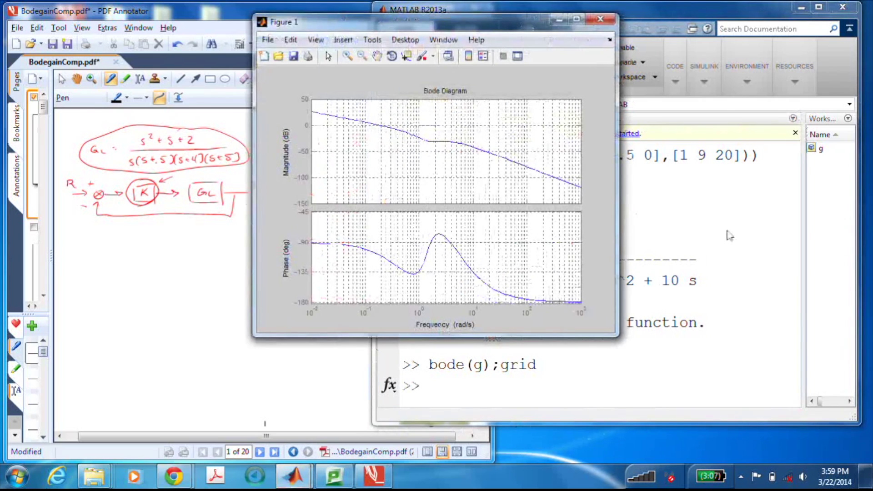
drag(619, 336, 853, 412)
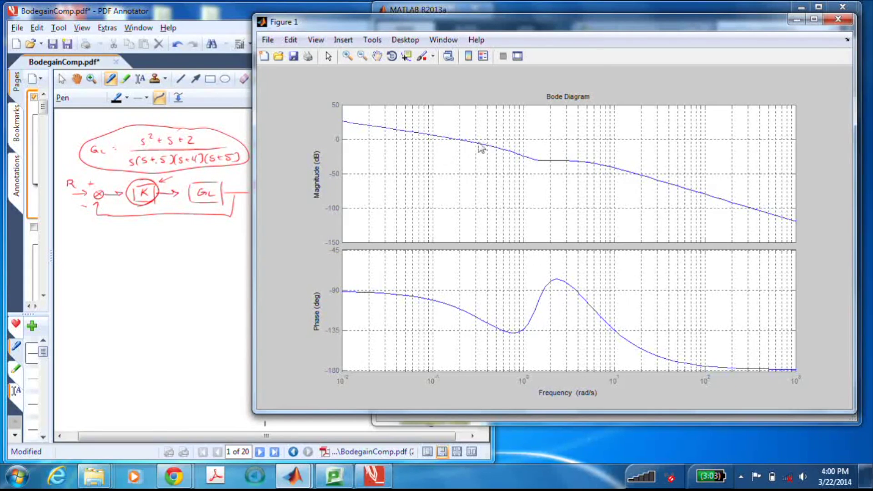
Place data tips marking 0 dB at 0.184 rad/s and −110° phase
click(542, 160)
drag(541, 161, 589, 165)
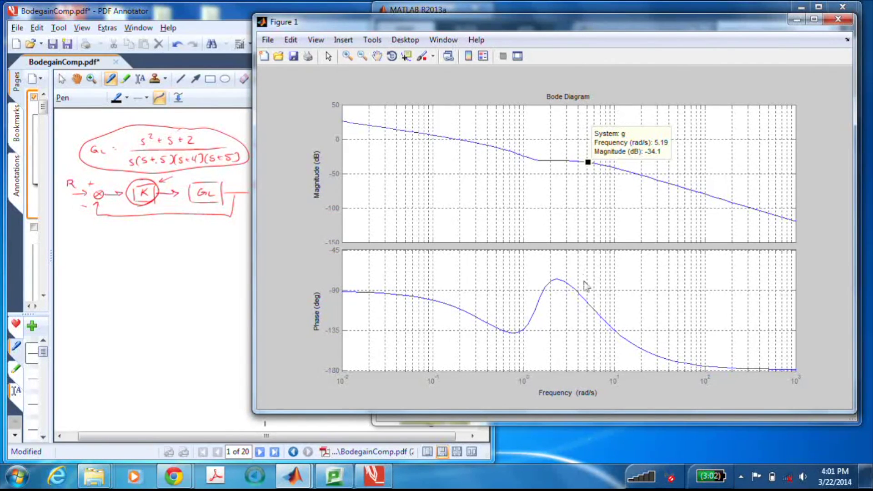
click(586, 301)
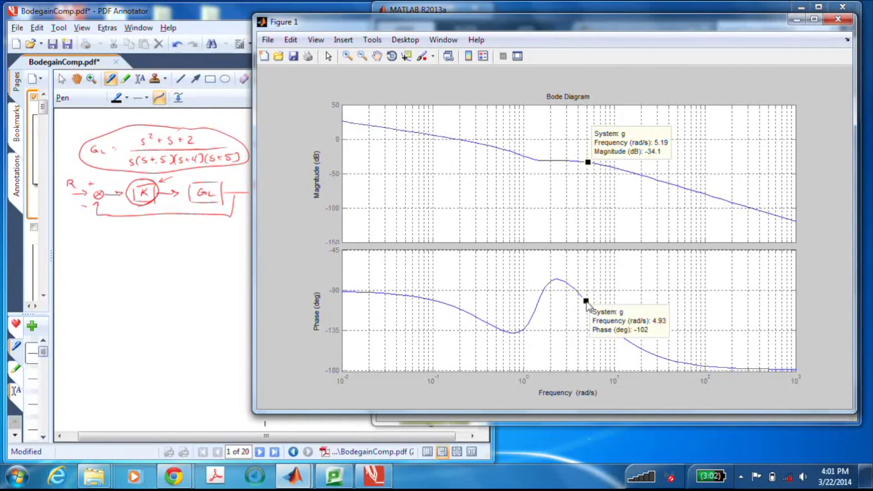
drag(587, 303, 588, 304)
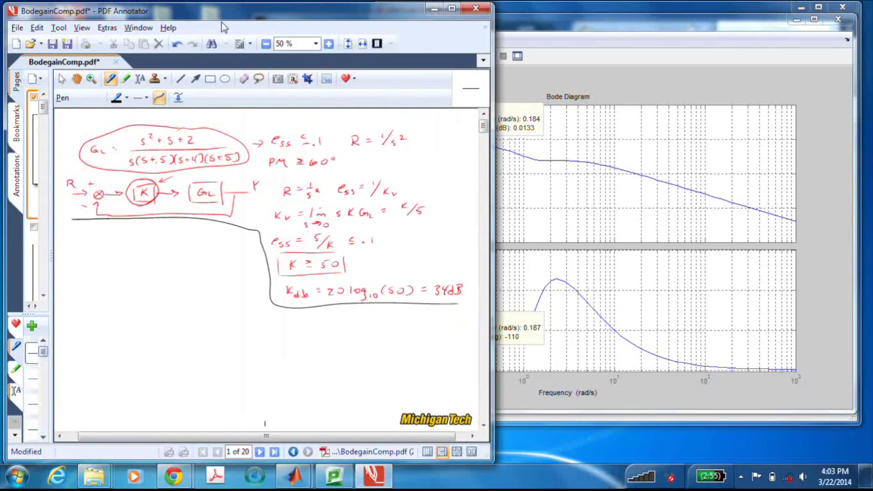
Handwrite the K = 1 heading and ωgc ≈ .18 r/s below the diagram
mouse_move(78, 229)
mouse_down()
mouse_move(85, 243)
mouse_move(95, 234)
mouse_move(108, 244)
mouse_move(75, 262)
mouse_move(83, 256)
mouse_move(84, 270)
mouse_up()
drag(90, 258, 111, 254)
drag(104, 259, 143, 251)
click(124, 258)
drag(149, 246, 148, 260)
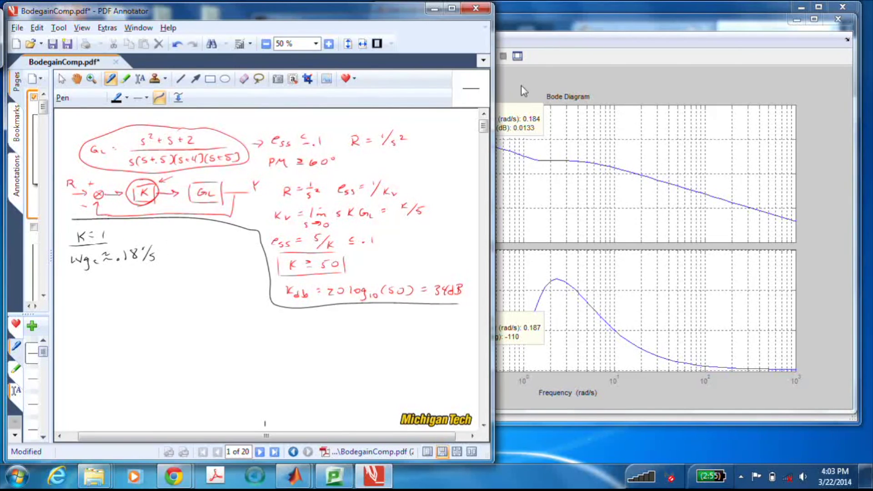
Check the Bode plot, then handwrite PM ≈ 70° for K = 1
click(577, 34)
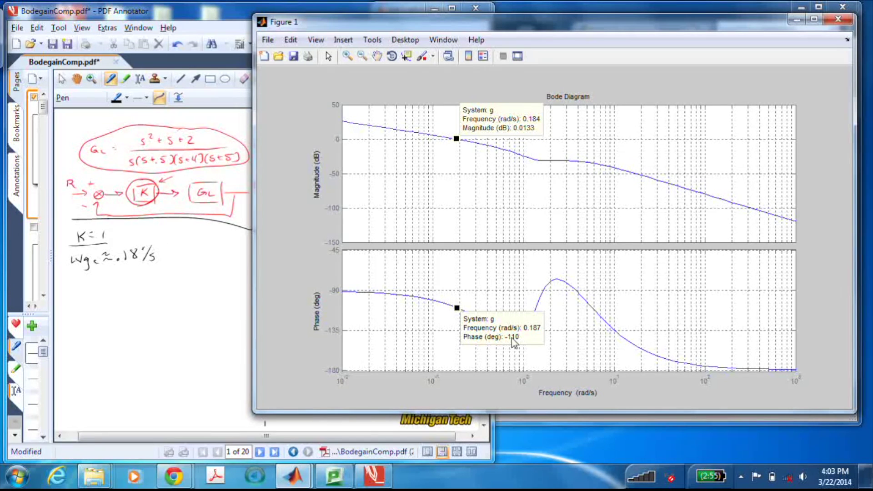
click(217, 14)
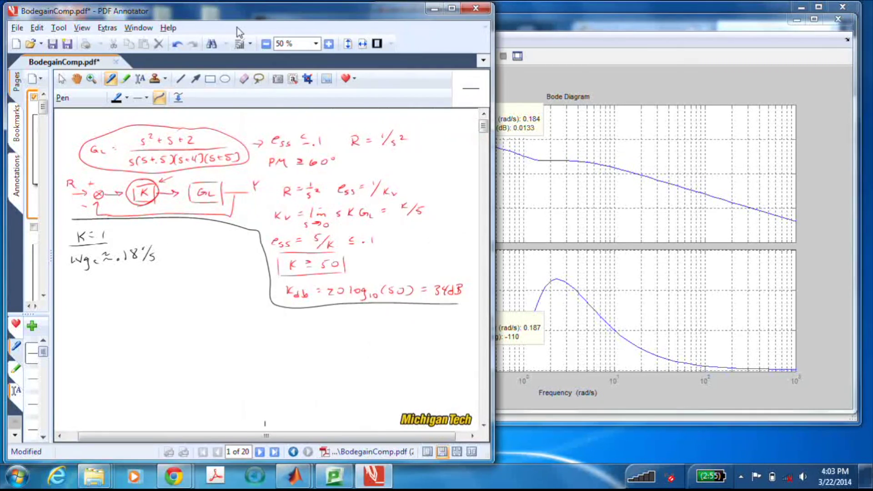
mouse_move(75, 276)
mouse_down()
mouse_move(97, 284)
mouse_move(111, 277)
mouse_move(123, 284)
mouse_move(121, 276)
mouse_up()
drag(131, 273, 132, 273)
Move the Bode data tips to about 5 rad/s, with the phase readout at 5.23 rad/s
click(546, 182)
mouse_move(456, 139)
mouse_down()
mouse_move(544, 168)
mouse_move(591, 169)
mouse_up()
mouse_move(457, 308)
mouse_down()
mouse_move(522, 329)
mouse_move(539, 288)
mouse_move(561, 279)
mouse_move(588, 304)
mouse_up()
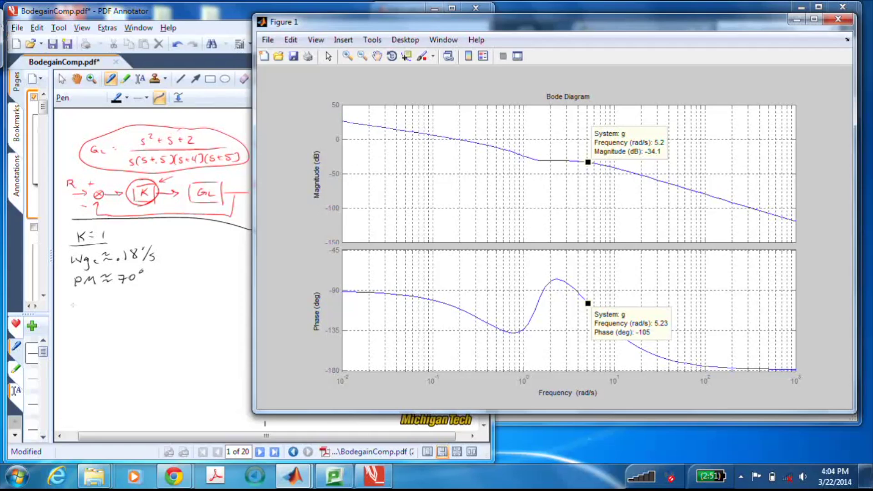
click(77, 304)
Handwrite the K = 50 line with its note (Kdb = 34 dB)
mouse_move(74, 300)
mouse_down()
mouse_move(73, 313)
mouse_move(114, 301)
mouse_move(130, 309)
mouse_up()
mouse_move(140, 296)
mouse_down()
mouse_move(140, 307)
mouse_move(150, 310)
mouse_move(170, 301)
mouse_up()
drag(164, 304, 186, 305)
drag(194, 300, 187, 302)
mouse_move(198, 292)
mouse_down()
mouse_move(199, 306)
mouse_move(210, 305)
mouse_move(62, 320)
mouse_up()
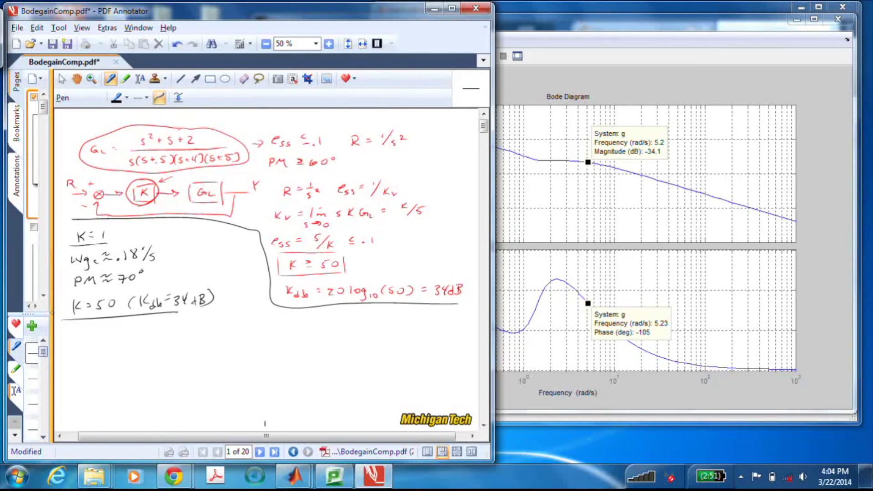
Handwrite ωgc ≈ 5 r/s and PM ≈ 75° for K = 50
mouse_move(71, 331)
mouse_down()
mouse_move(79, 339)
mouse_move(85, 331)
mouse_move(89, 346)
mouse_move(121, 334)
mouse_up()
mouse_move(148, 325)
mouse_down()
mouse_move(141, 339)
mouse_move(225, 323)
mouse_move(221, 332)
mouse_up()
mouse_move(230, 323)
mouse_down()
mouse_move(233, 332)
mouse_move(239, 321)
mouse_up()
drag(245, 316, 243, 319)
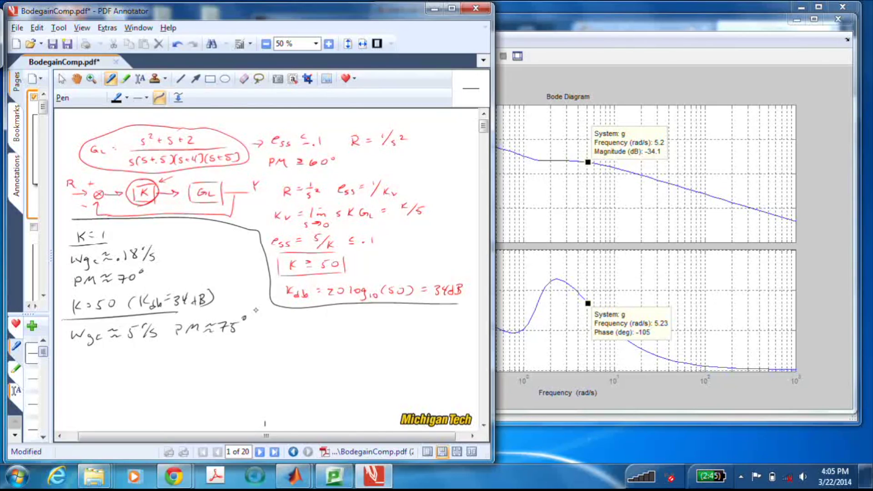
Handwrite the bandwidth line ωBW = 7.5 r/s
mouse_move(70, 355)
mouse_down()
mouse_move(78, 362)
mouse_move(86, 354)
mouse_move(86, 367)
mouse_move(118, 356)
mouse_up()
drag(109, 360, 118, 359)
drag(127, 356, 143, 364)
click(139, 363)
drag(145, 353, 159, 364)
drag(170, 354, 171, 362)
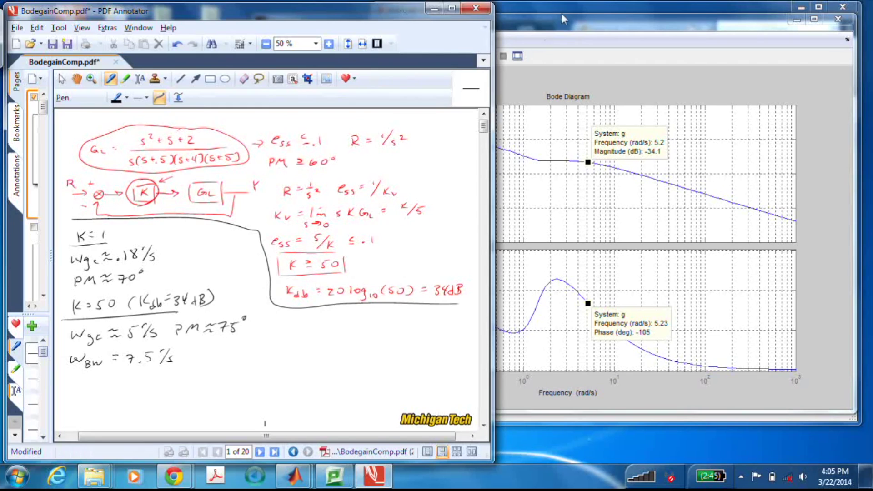
Tick the K = 50 results, undo a stray mark, and bracket them with an arc and check mark
click(560, 32)
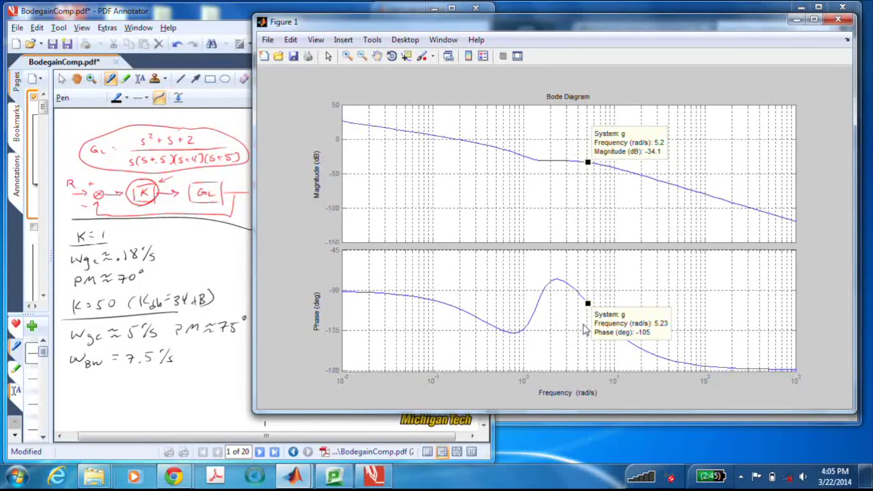
click(248, 43)
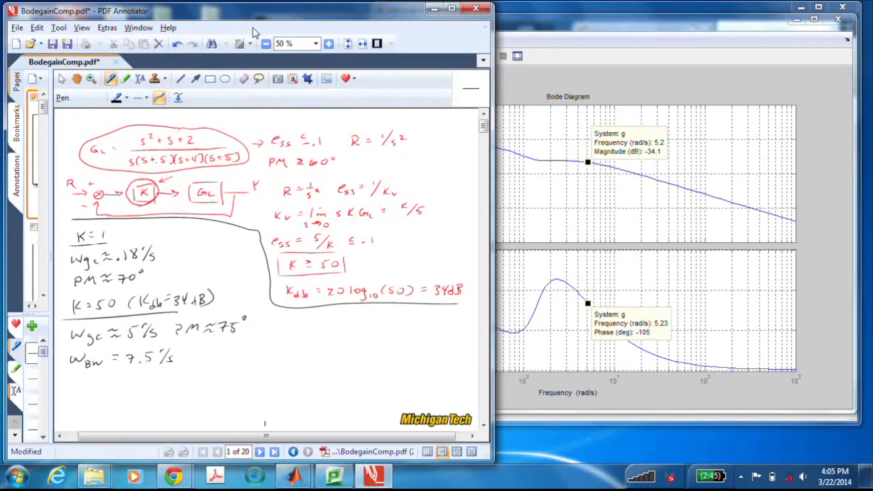
drag(117, 296, 135, 288)
drag(150, 275, 153, 279)
key(ctrl+z)
drag(221, 308, 234, 299)
mouse_move(208, 269)
mouse_down()
mouse_move(257, 321)
mouse_move(213, 365)
mouse_up()
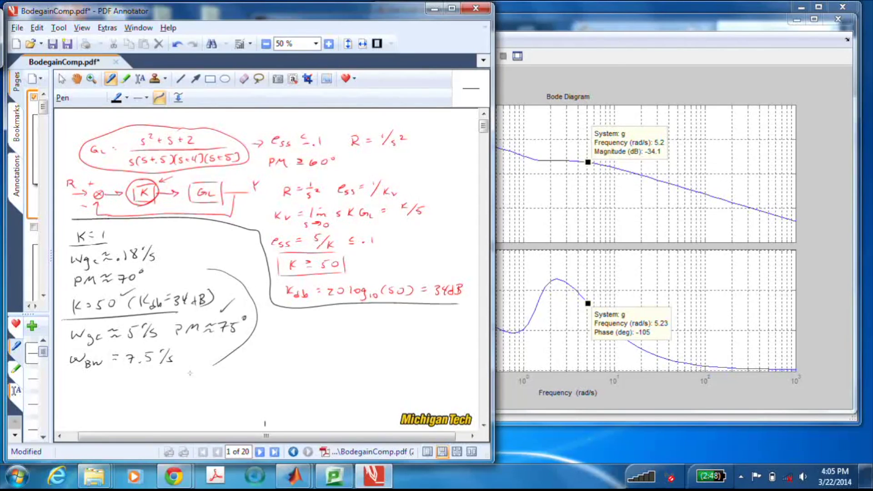
drag(241, 275, 249, 270)
click(580, 25)
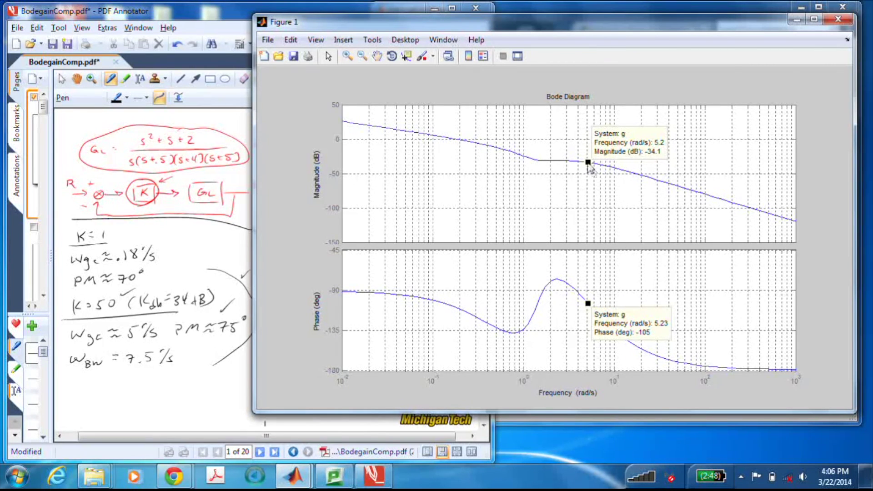
Drag the phase tip to −120° at 7.21 rad/s and the magnitude tip to 7.17 rad/s (−37.4 dB)
click(589, 304)
drag(589, 305, 602, 320)
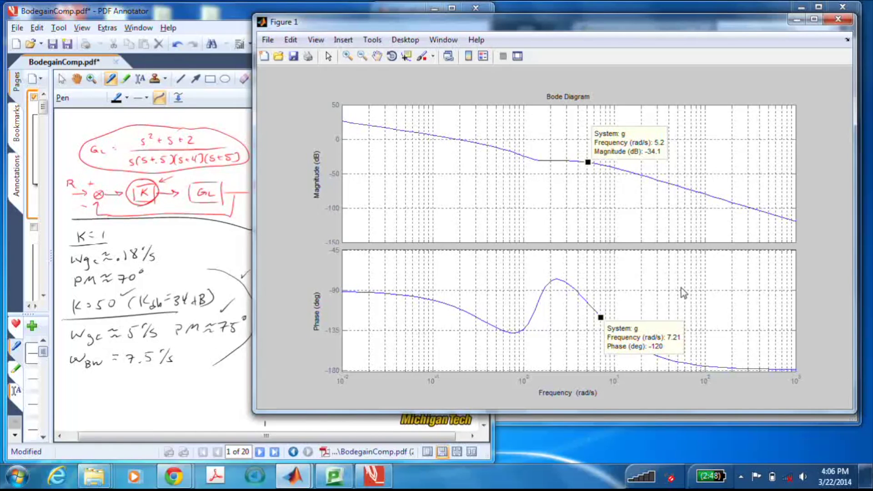
click(589, 162)
drag(588, 162, 600, 166)
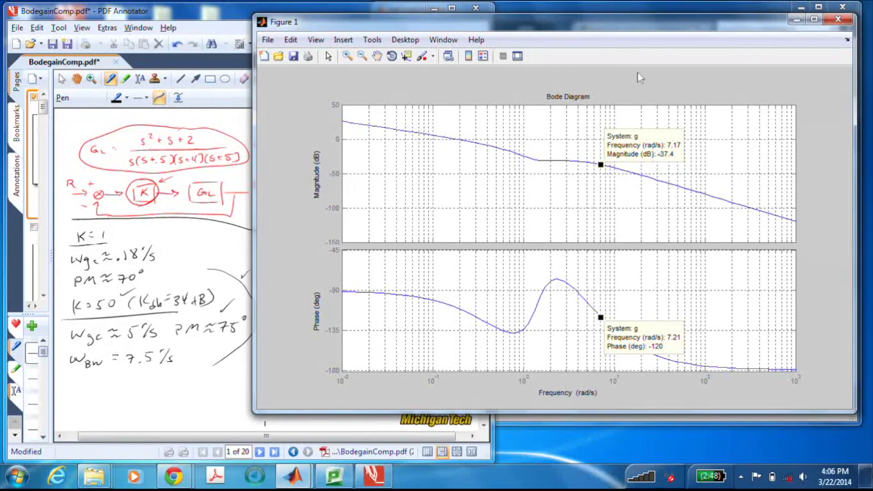
drag(230, 15, 234, 16)
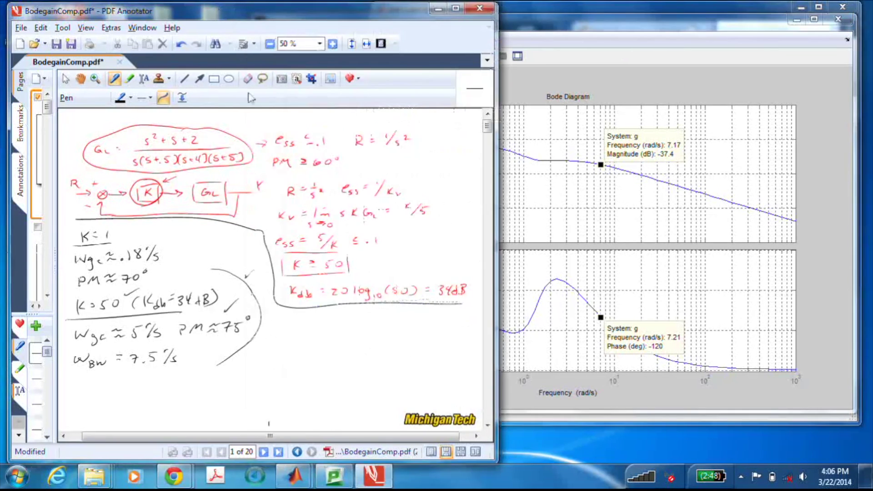
Handwrite Kdb = 37.4 and K = 10^(37.4/20) ≈ 75
mouse_move(282, 327)
mouse_down()
mouse_move(284, 339)
mouse_move(297, 331)
mouse_up()
mouse_move(290, 336)
mouse_down()
mouse_move(333, 325)
mouse_move(330, 336)
mouse_move(348, 333)
mouse_up()
mouse_move(353, 324)
mouse_down()
mouse_move(412, 328)
mouse_move(427, 307)
mouse_move(447, 316)
mouse_move(456, 309)
mouse_move(433, 333)
mouse_move(467, 319)
mouse_up()
Handwrite PM = 60° below it and bracket the new gain result
mouse_move(285, 349)
mouse_down()
mouse_move(285, 359)
mouse_move(338, 351)
mouse_up()
drag(346, 350, 349, 350)
drag(357, 344, 358, 344)
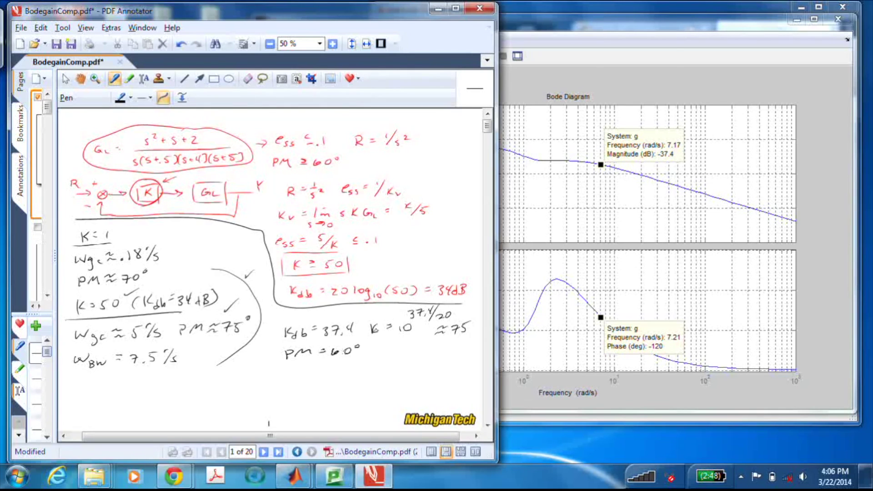
drag(290, 315, 273, 365)
click(568, 30)
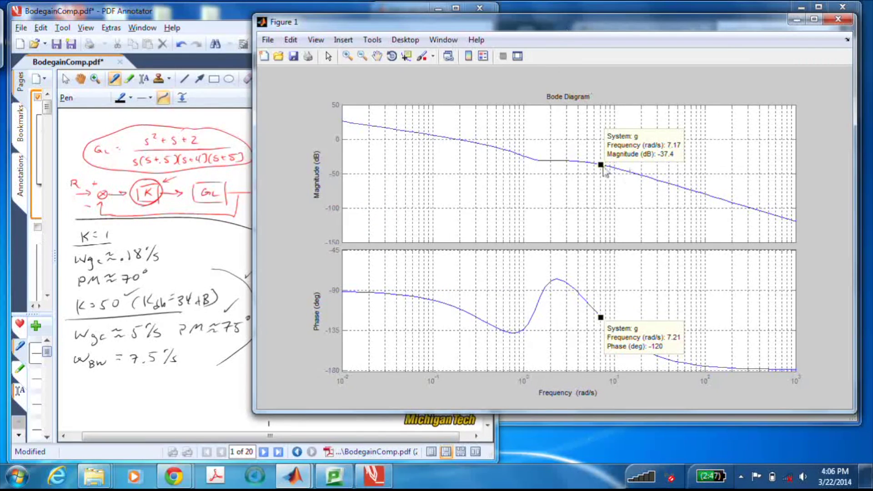
click(207, 292)
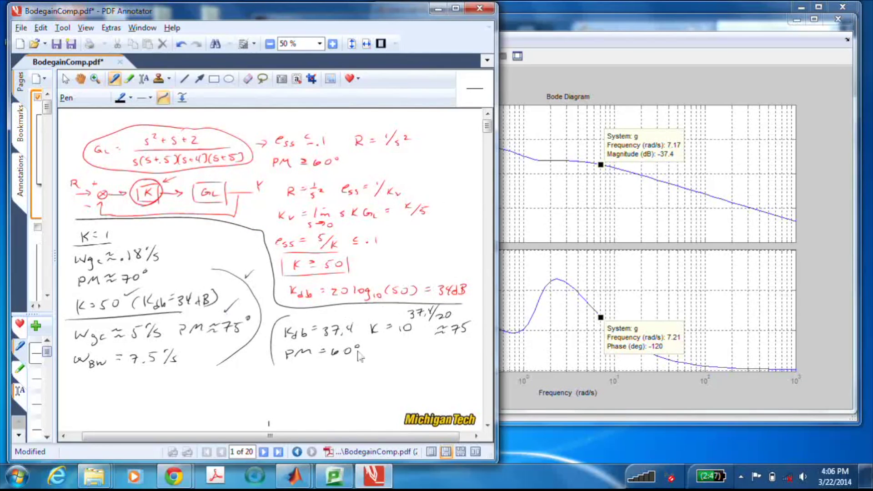
click(564, 30)
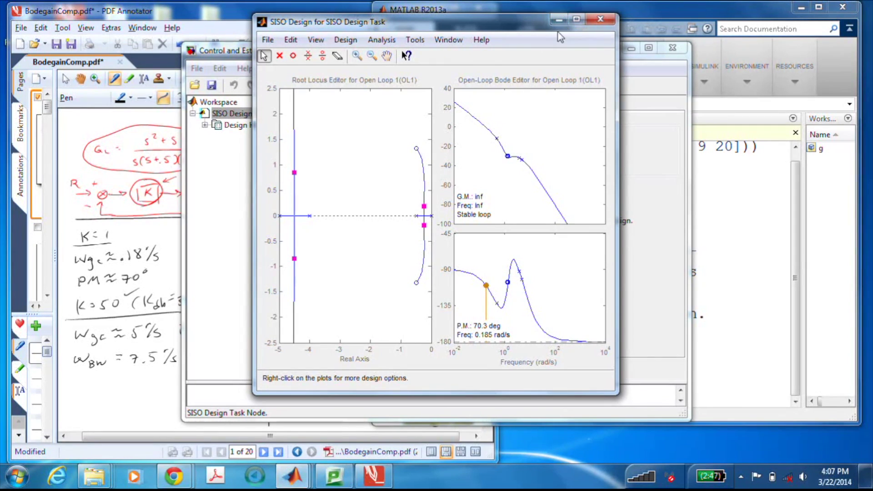
Maximize SISO Design showing PM 70.3° at 0.185 rad/s, then blue-tick PM ≈ 70° and ωgc ≈ .18 r/s
click(578, 19)
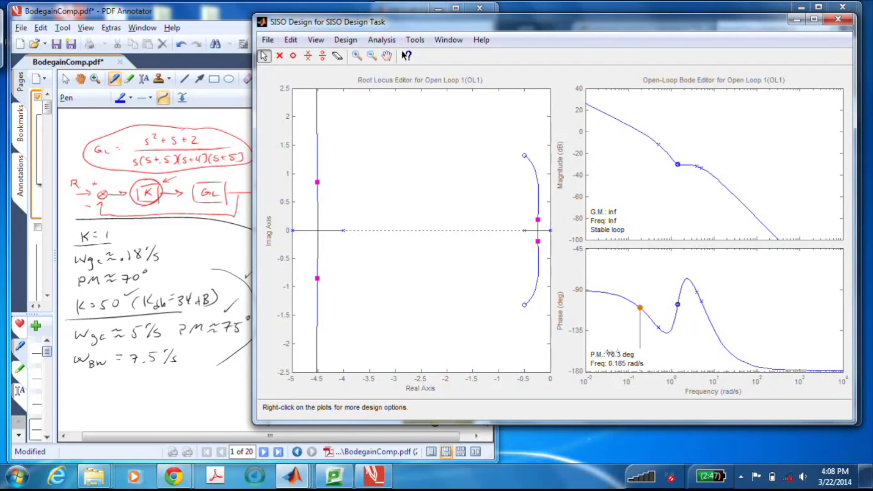
click(175, 260)
drag(157, 272, 175, 264)
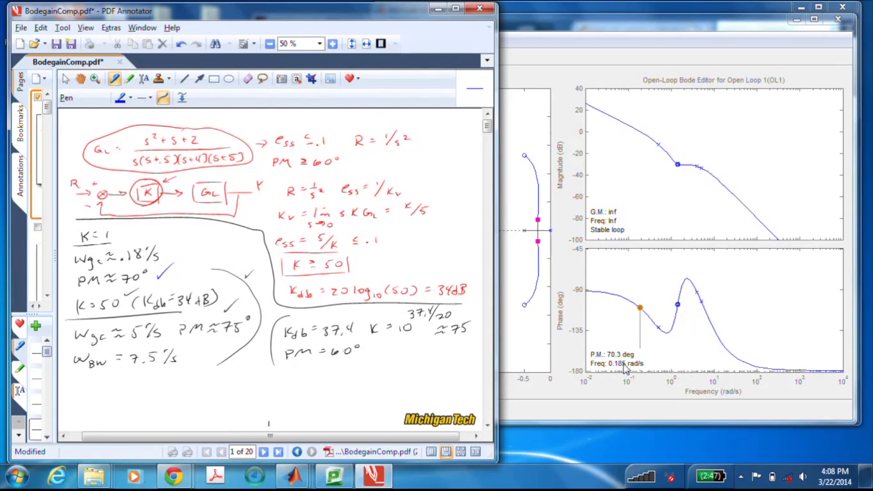
drag(163, 247, 176, 242)
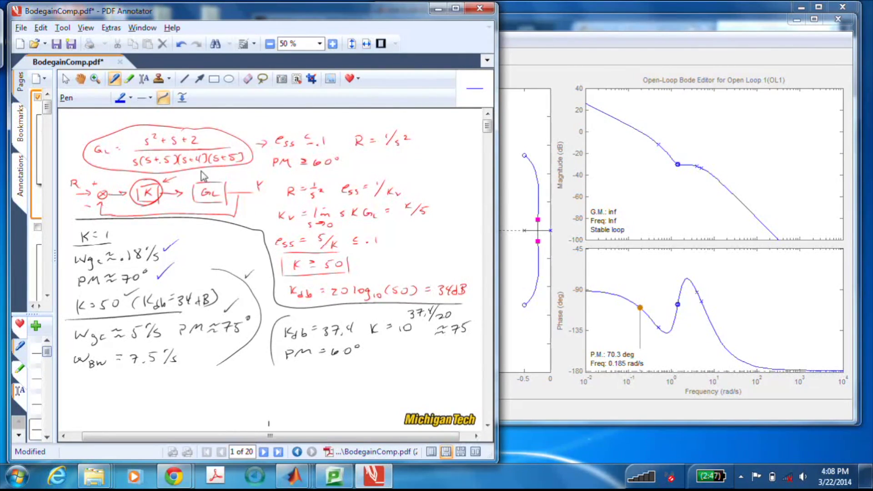
Bring the SISO Design Task window with its root locus and Bode editors in front of the notes
click(526, 26)
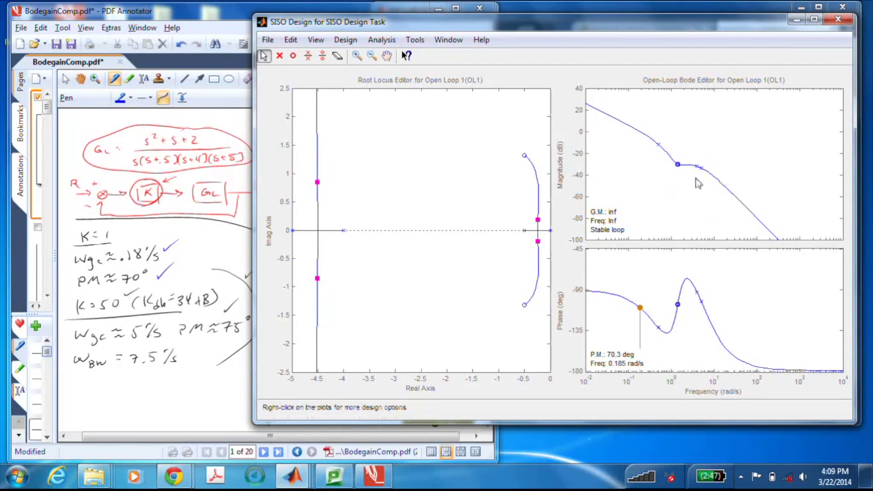
Set compensator gain C to 50 in the Compensator Editor, giving PM 75.5° at 5.17 rad/s
drag(691, 165, 693, 164)
drag(695, 169, 695, 165)
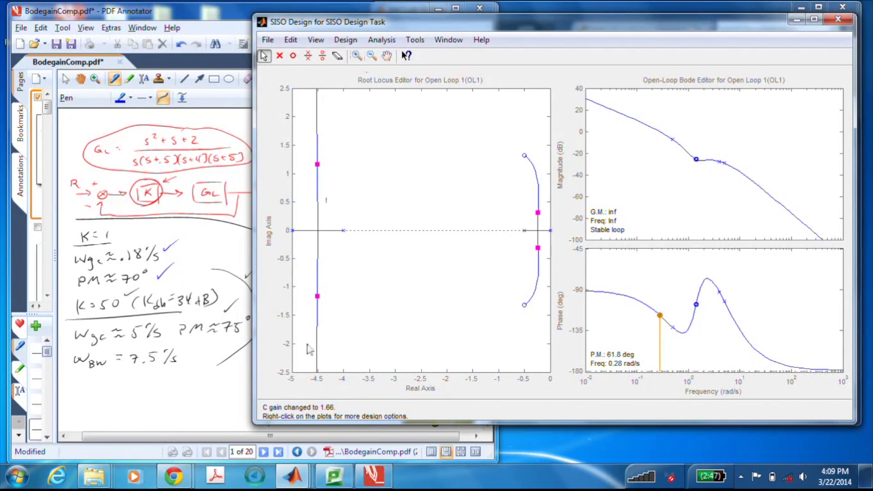
mouse_move(295, 482)
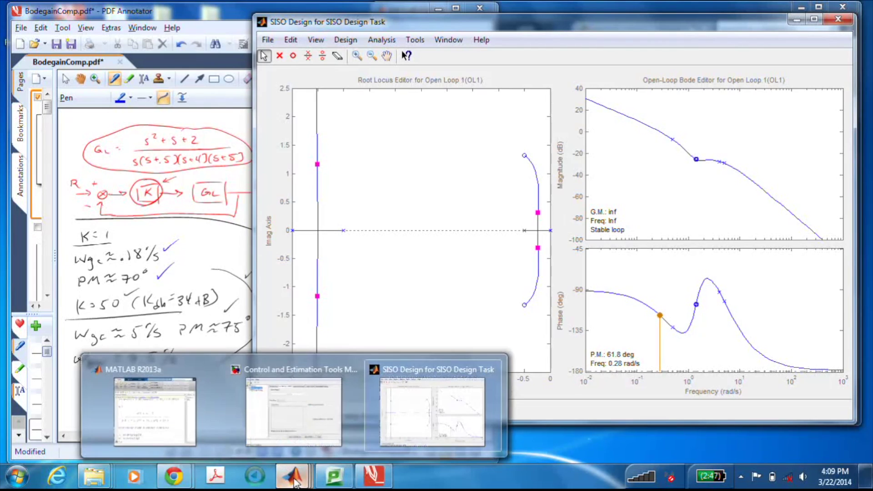
click(301, 408)
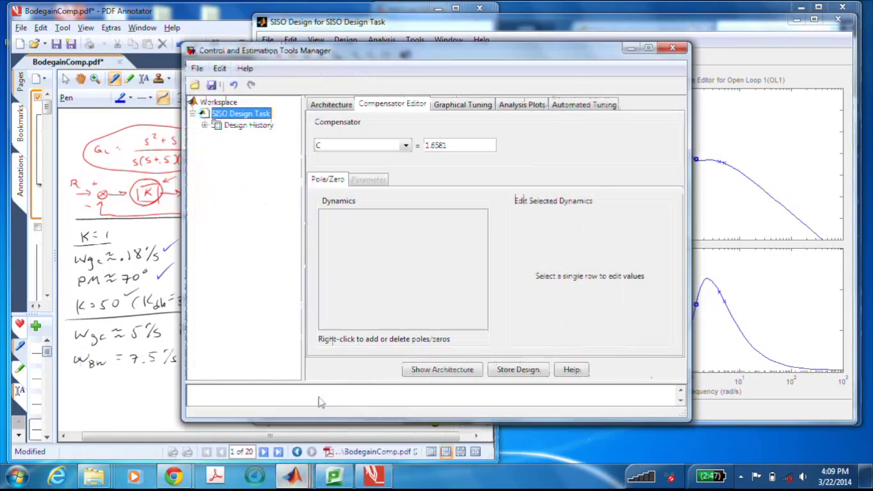
double_click(466, 149)
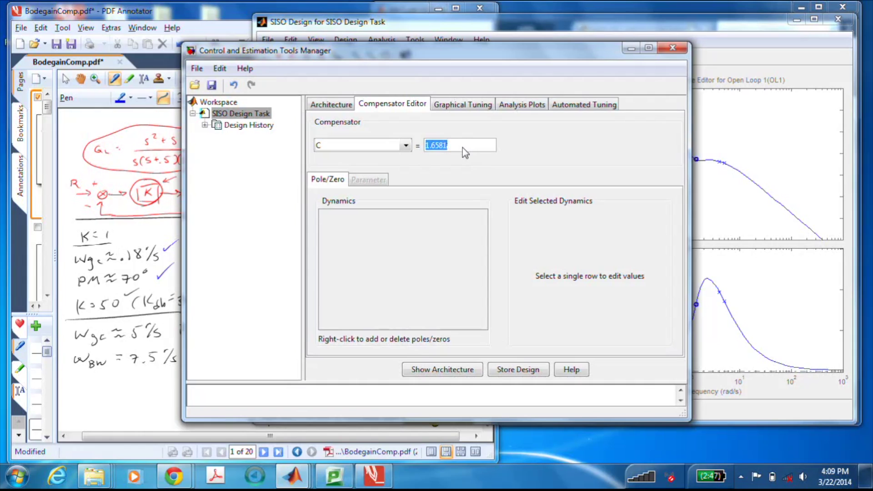
text(50)
key(Return)
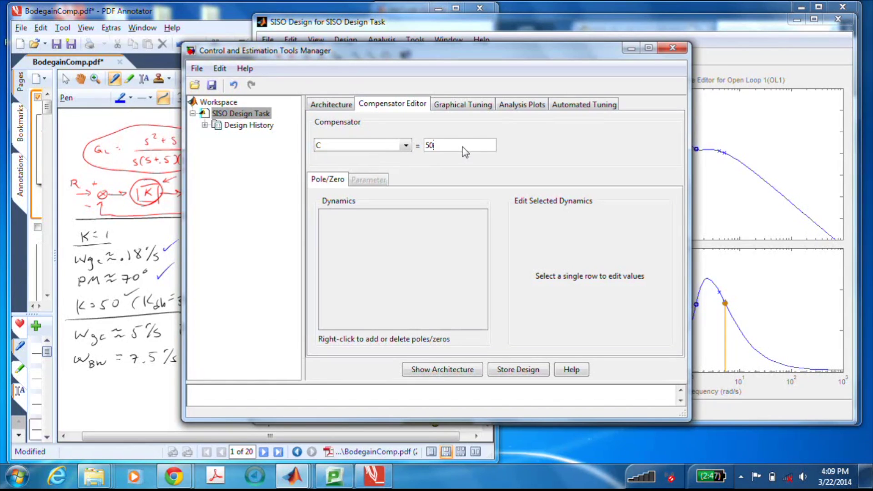
click(632, 48)
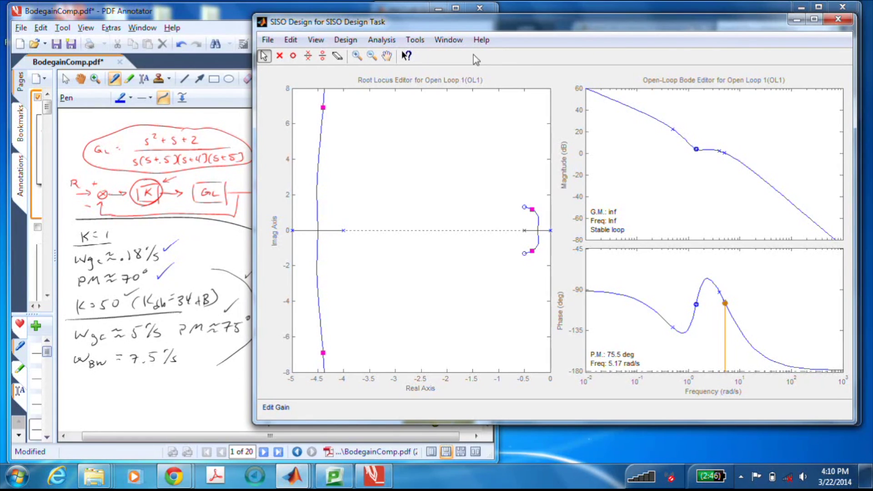
Plot the closed-loop Bode response and set a datatip at −3 dB, 7.98 rad/s
click(347, 40)
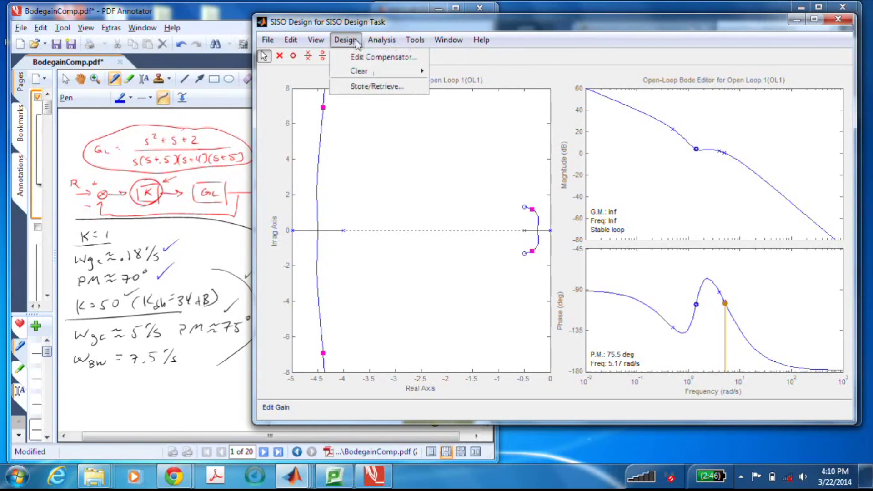
mouse_move(376, 42)
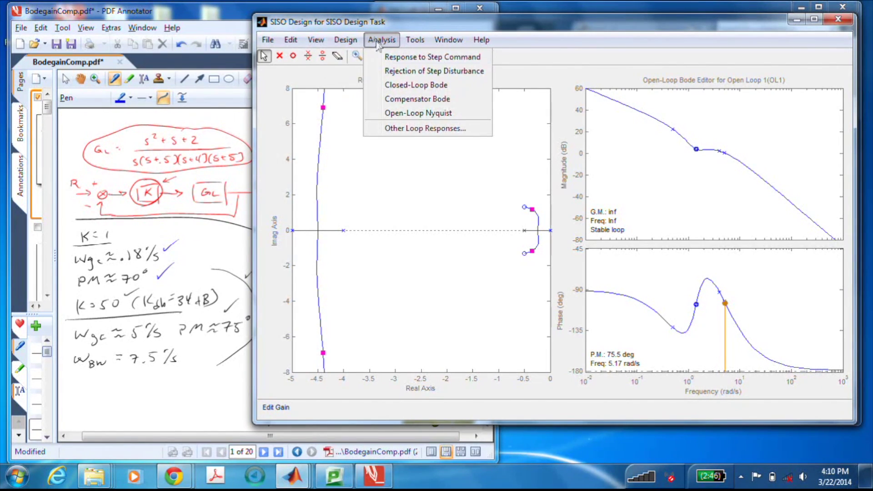
click(394, 86)
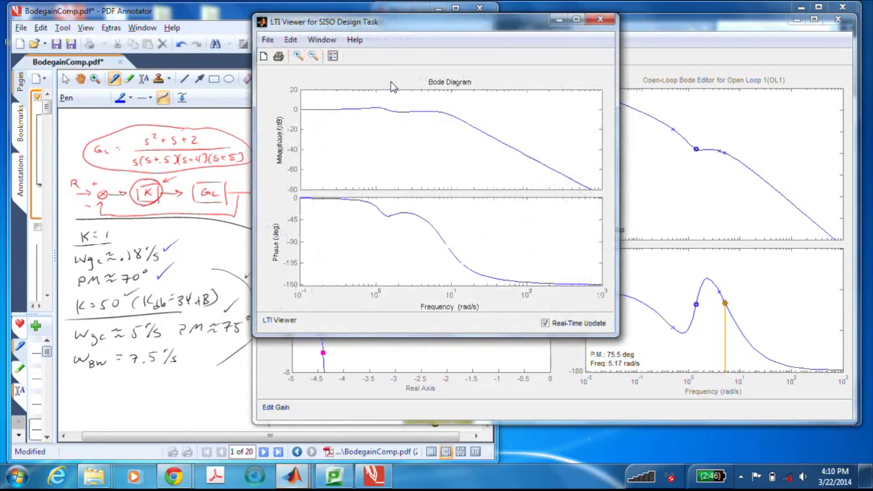
click(430, 113)
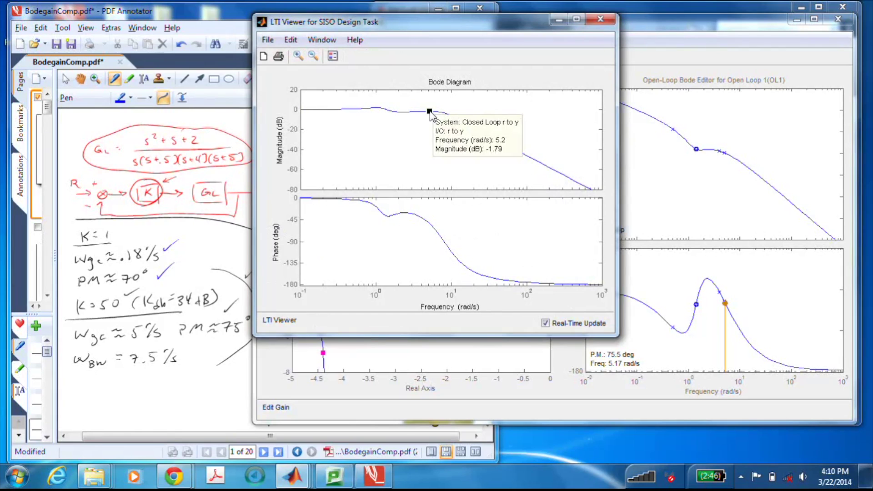
drag(430, 113, 445, 116)
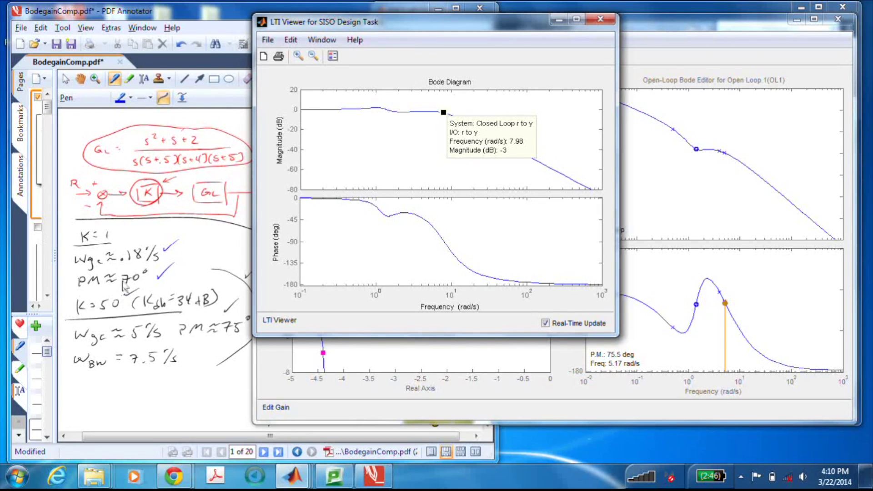
Circle the 7.5/s bandwidth estimate in the handwritten notes
click(128, 372)
mouse_move(123, 347)
mouse_down()
mouse_move(163, 346)
mouse_move(136, 350)
mouse_up()
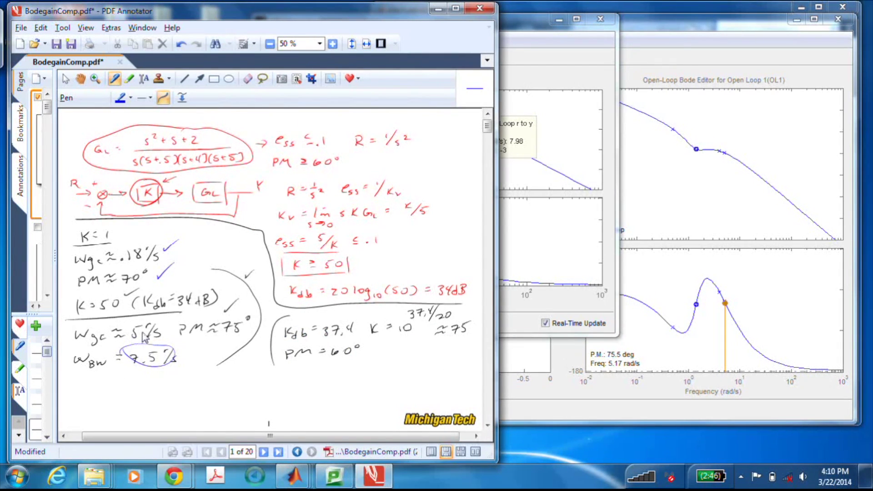
click(516, 24)
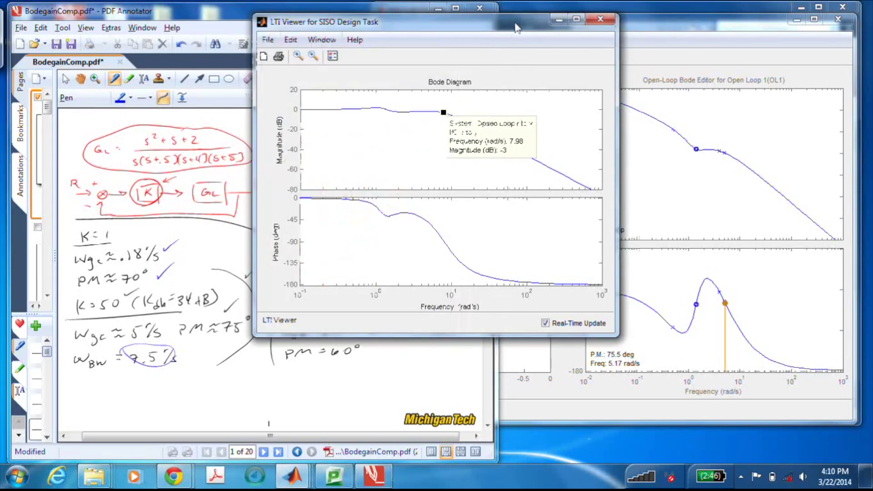
Switch the LTI Viewer plot type from Bode to Step
right_click(374, 90)
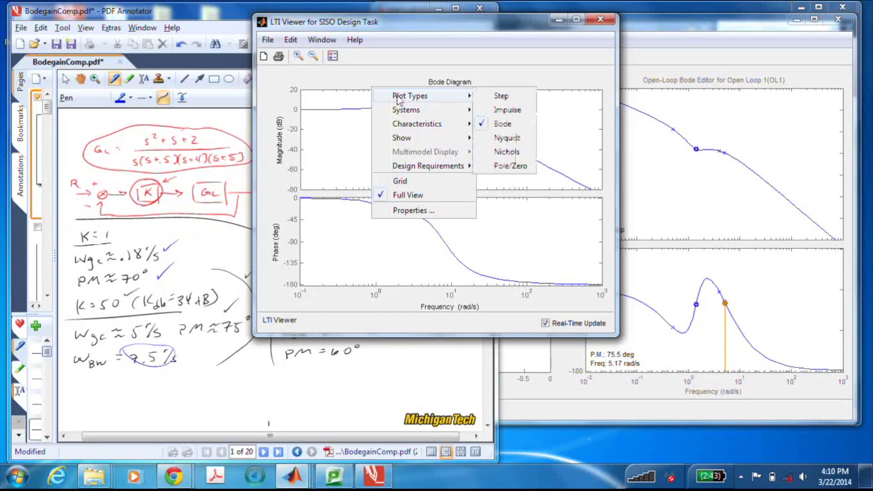
mouse_move(400, 109)
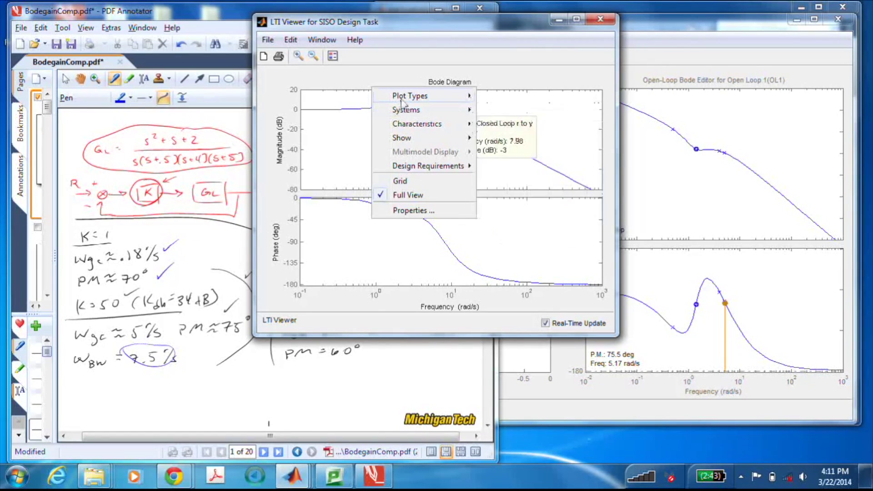
click(500, 96)
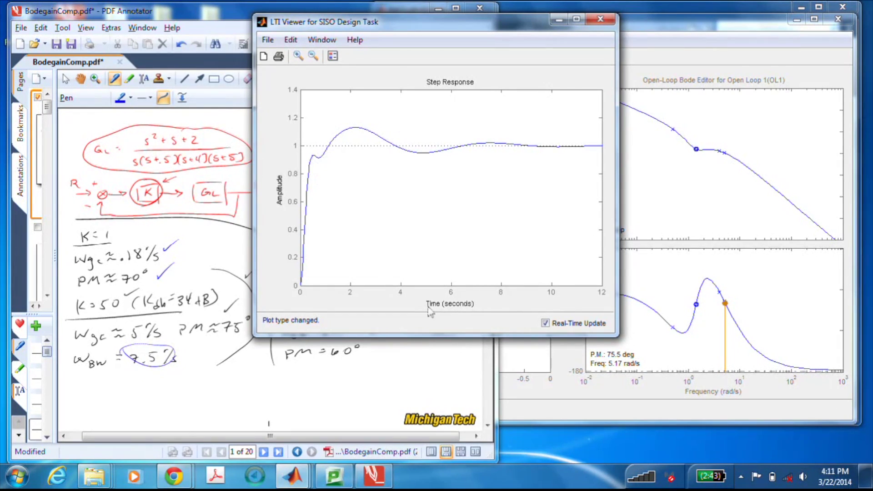
Toggle between the SISO Design window and the step response plot
click(515, 407)
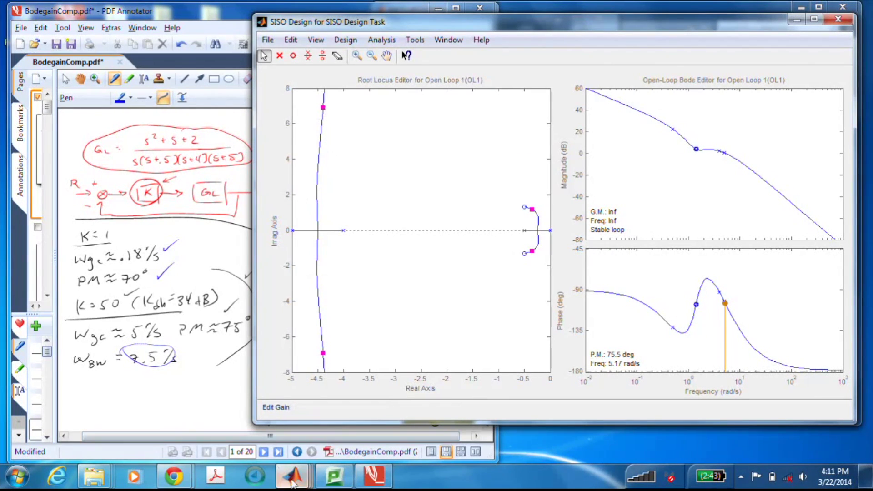
mouse_move(292, 477)
click(490, 421)
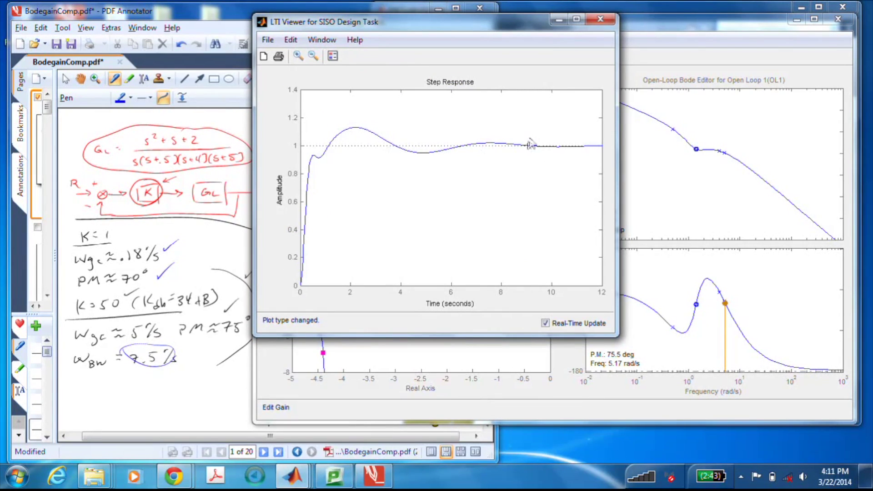
click(485, 392)
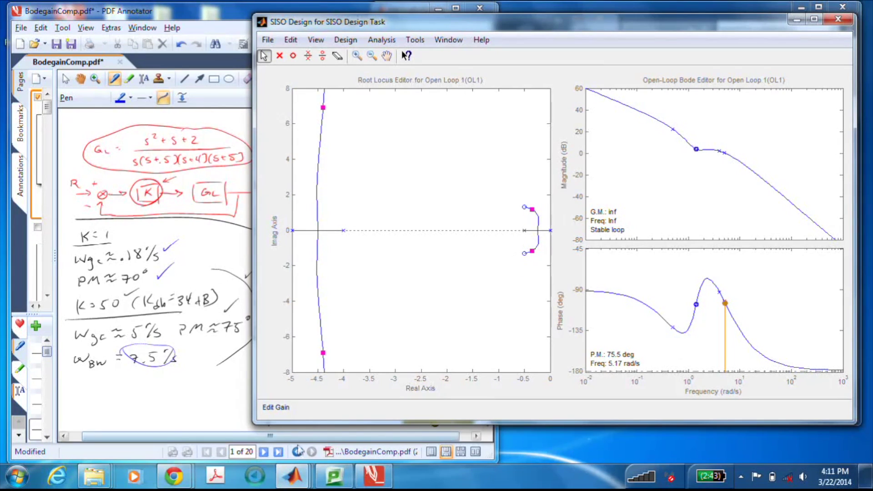
mouse_move(294, 473)
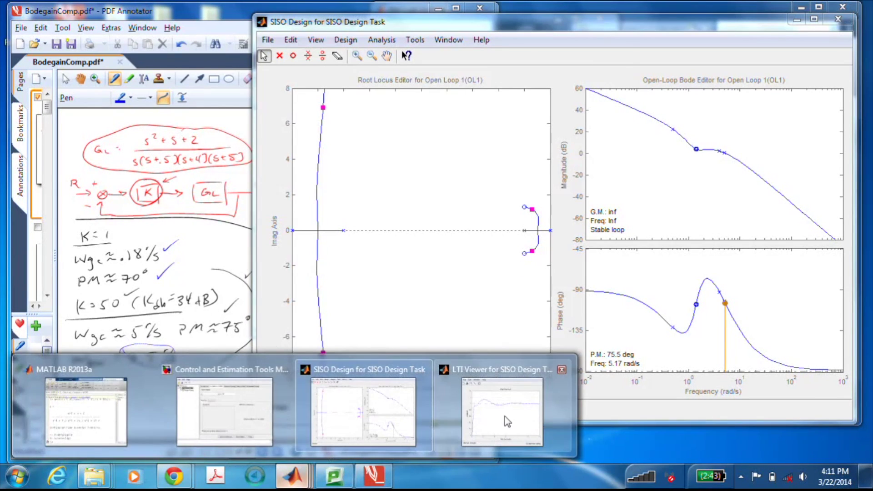
click(505, 416)
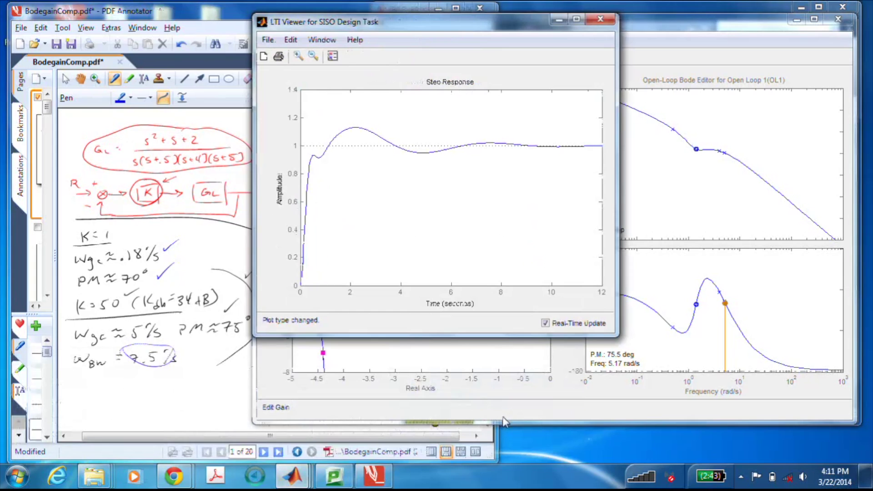
Add peak response, settling time and rise time markers and read their datatips (1.13 peak, 0.336 s rise)
right_click(437, 227)
mouse_move(528, 263)
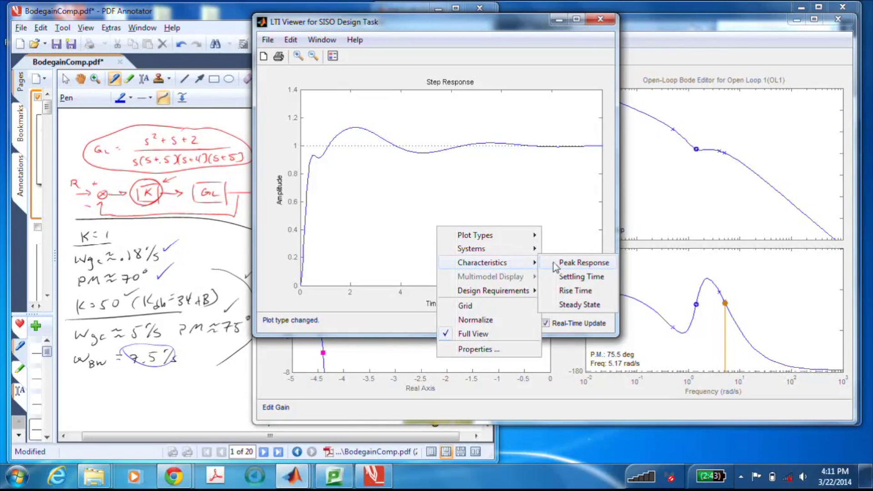
click(555, 264)
right_click(504, 225)
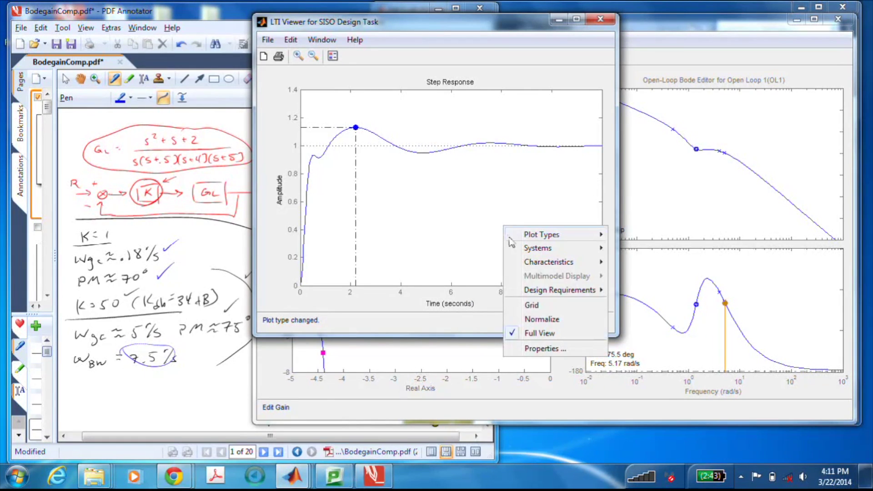
mouse_move(560, 263)
click(617, 278)
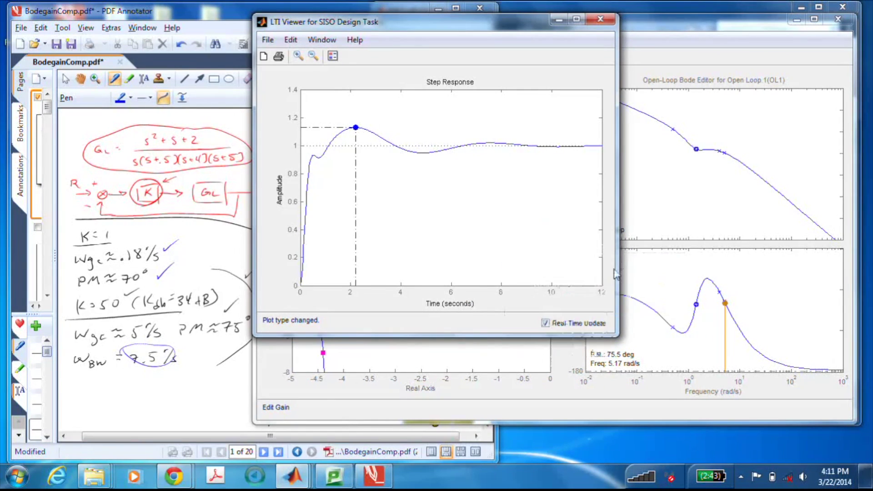
right_click(541, 237)
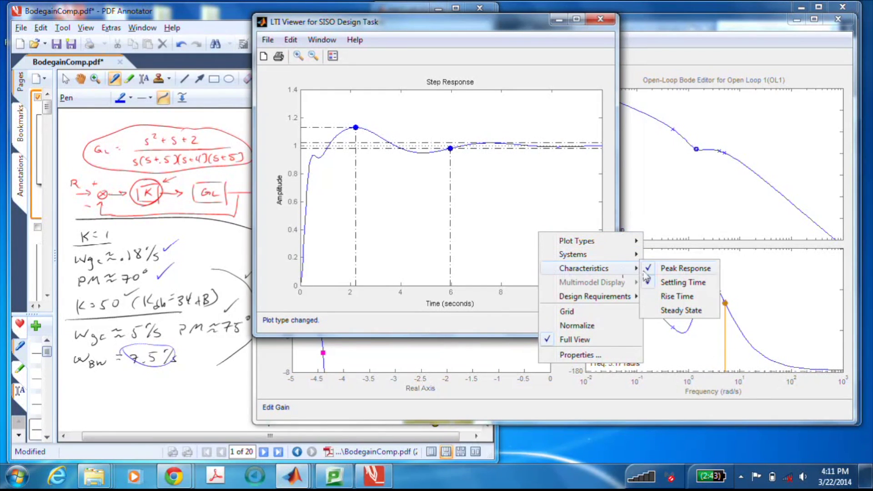
click(654, 297)
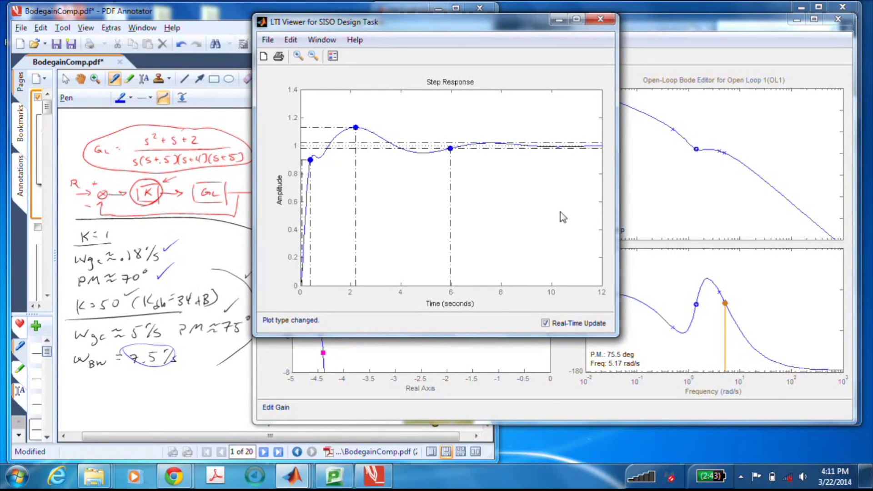
mouse_move(312, 161)
mouse_move(357, 129)
Handwrite tr ≈ .34s, %Mp ≈ 13% and ts ≈ 6s under ωBW ≈ 7.5/s
click(153, 399)
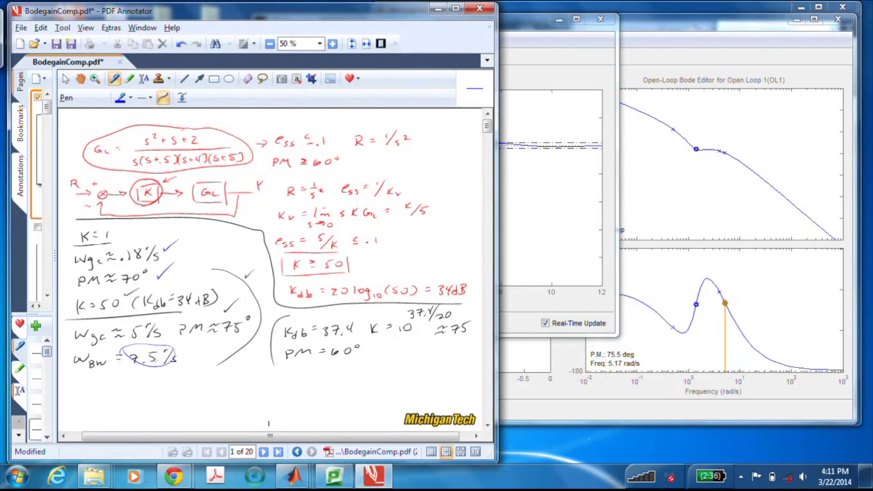
drag(81, 380, 78, 386)
drag(69, 402, 71, 394)
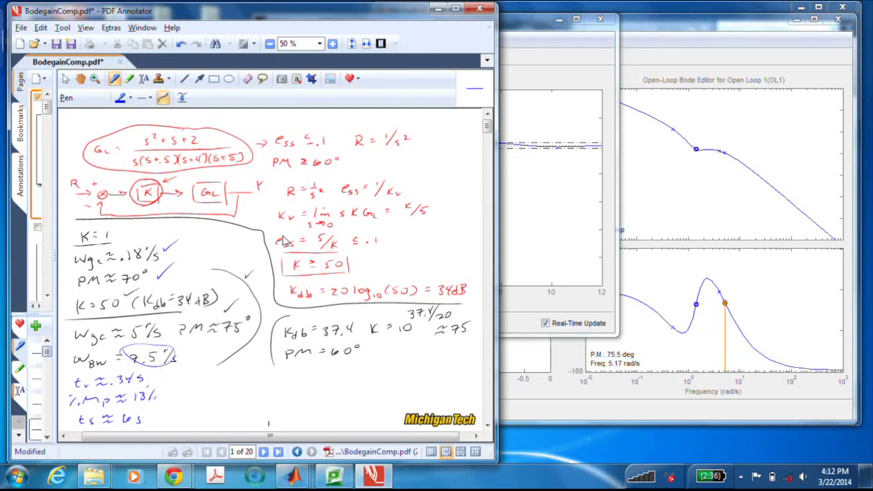
Add the green Closed Loop r to u system to the step plot
click(559, 76)
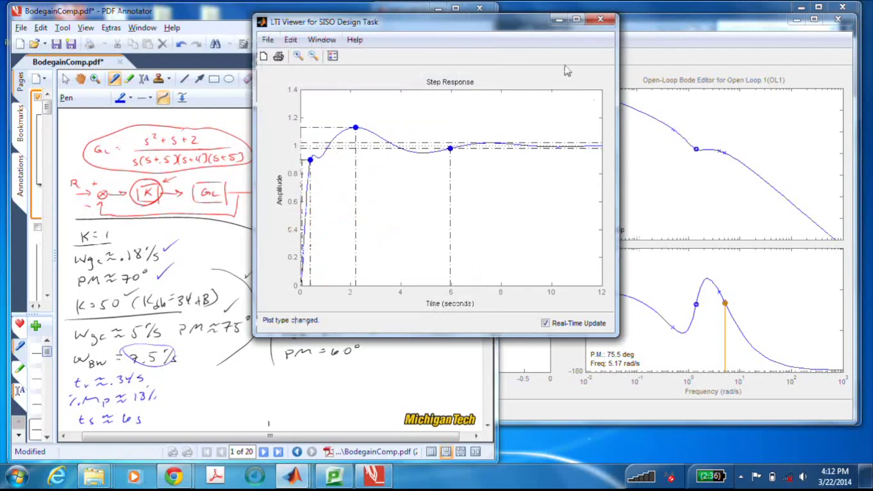
right_click(497, 168)
mouse_move(521, 185)
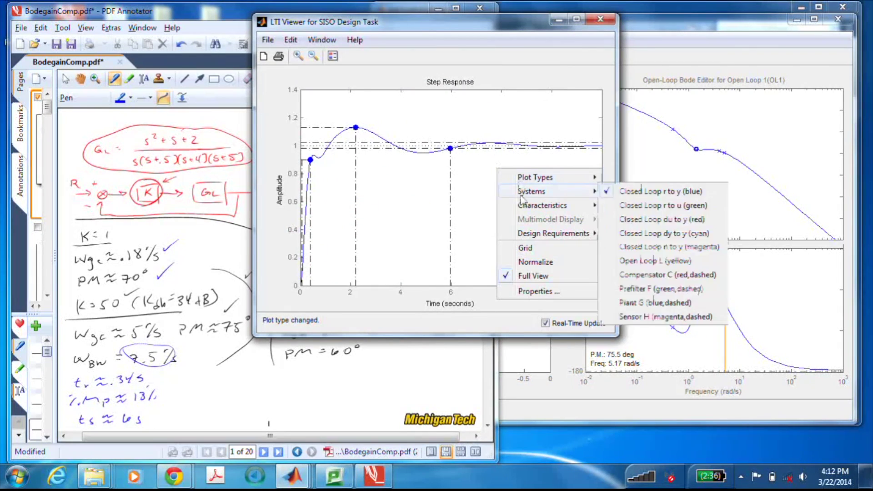
click(623, 208)
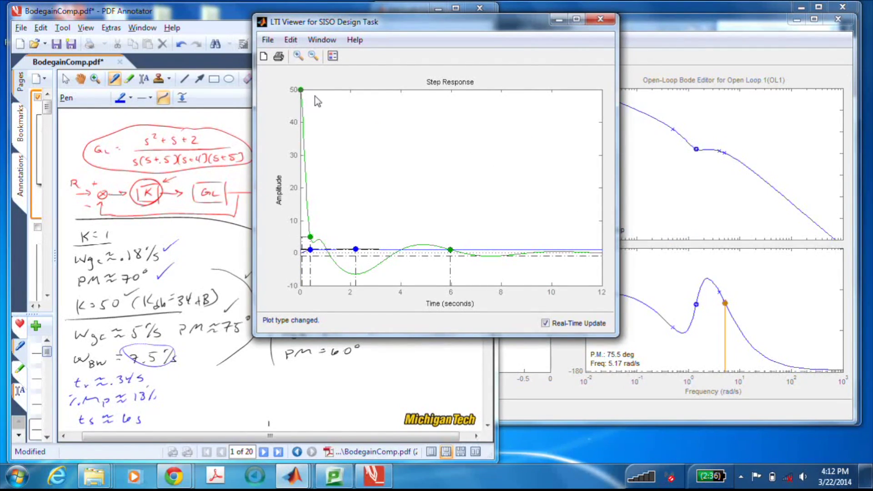
click(242, 16)
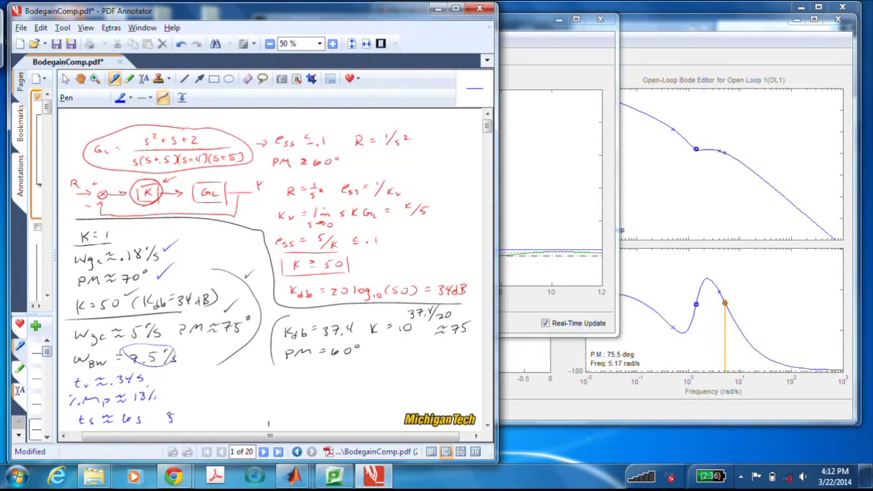
Write 50 beside ts ≈ 6s and circle it
drag(181, 413, 180, 421)
mouse_move(187, 407)
mouse_down()
mouse_move(166, 411)
mouse_move(187, 407)
mouse_up()
click(519, 65)
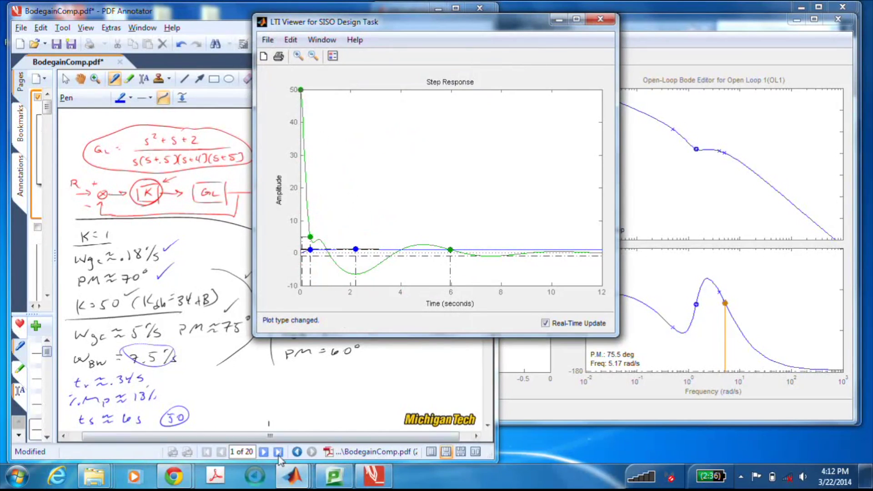
Replace compensator gain C = 50 with 75 in the Compensator Editor and minimize the tools manager
mouse_move(293, 475)
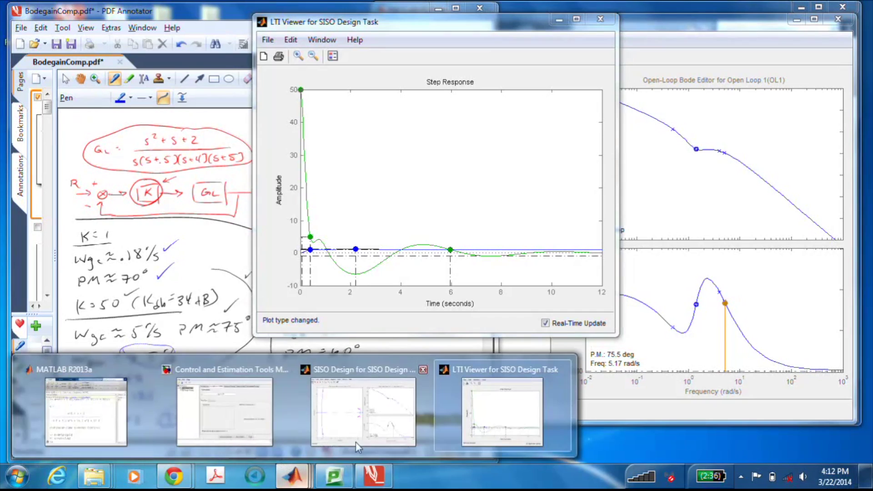
click(269, 408)
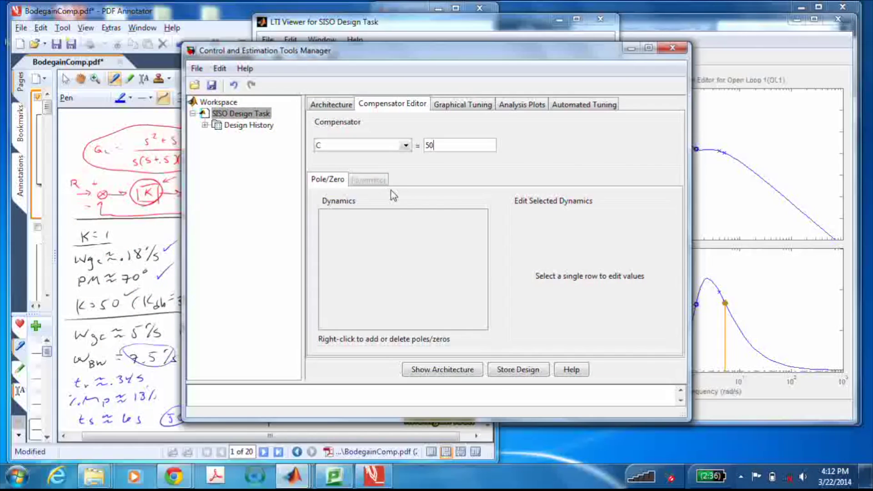
key(BackSpace)
key(BackSpace)
text(75)
key(Return)
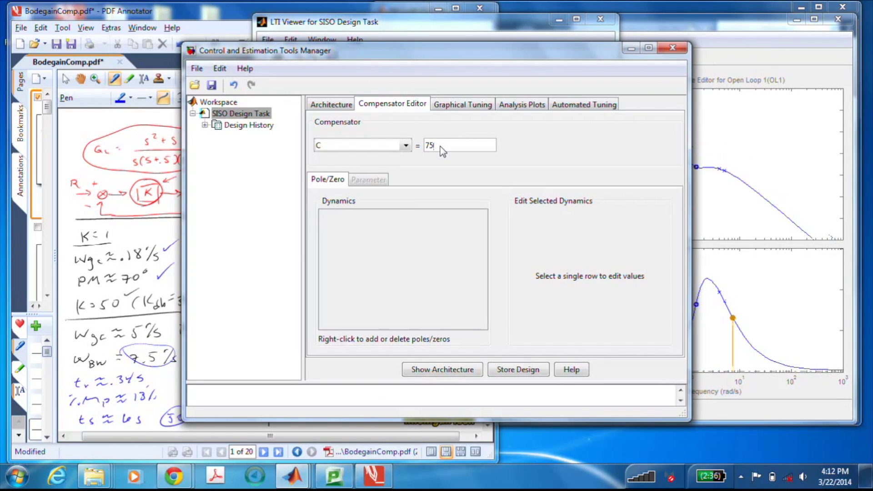
click(637, 54)
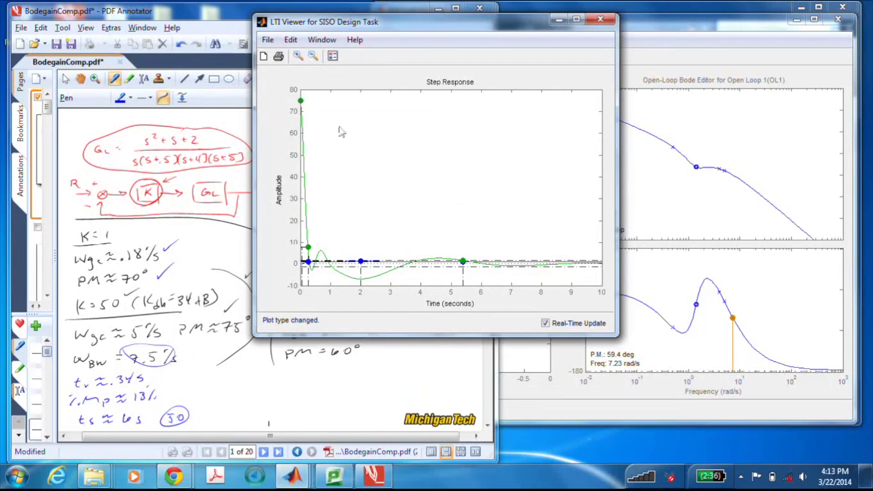
mouse_move(301, 102)
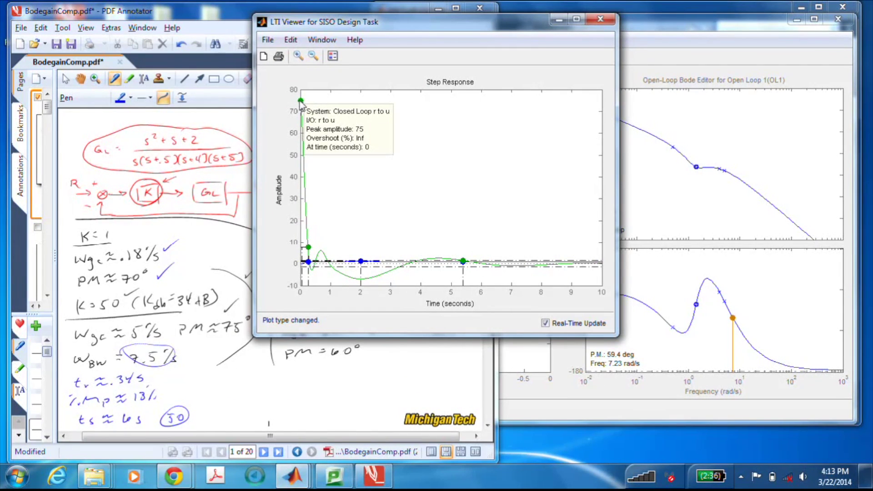
click(250, 66)
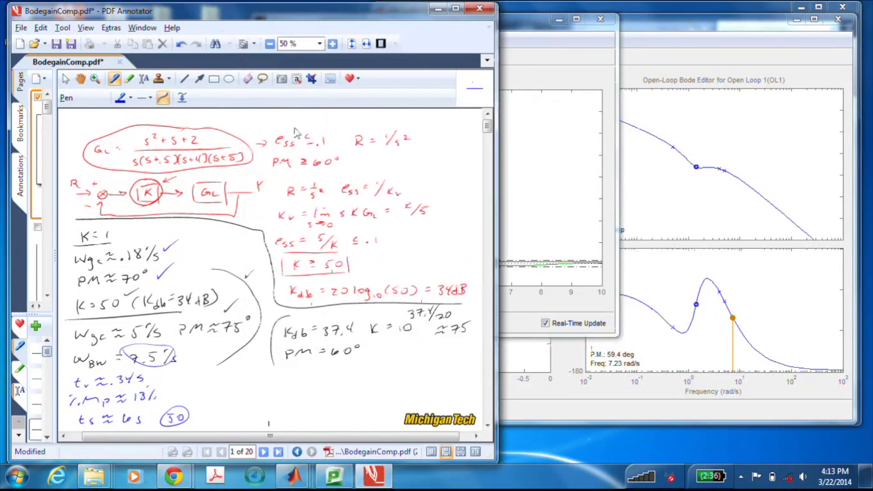
Write 75 in the notes, then uncheck Closed Loop r to u on the step plot
mouse_move(410, 370)
mouse_down()
mouse_move(414, 379)
mouse_move(425, 369)
mouse_move(401, 377)
mouse_move(412, 353)
mouse_up()
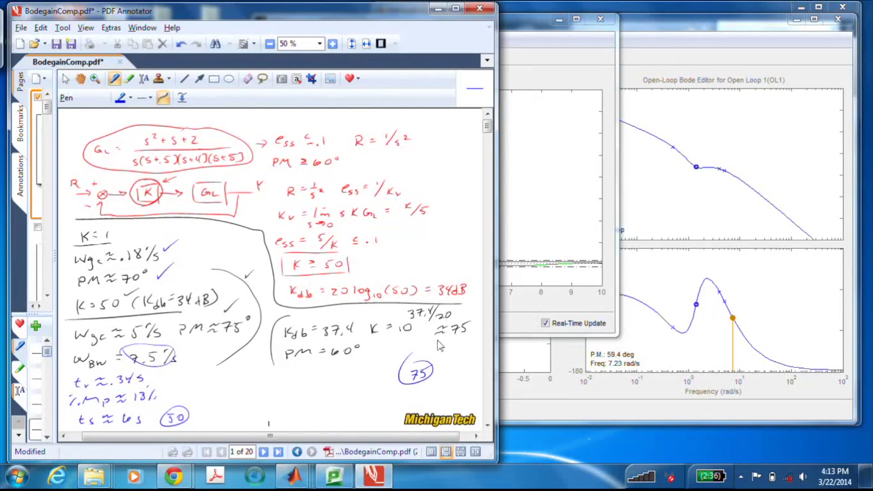
key(alt+Tab)
right_click(359, 180)
mouse_move(391, 204)
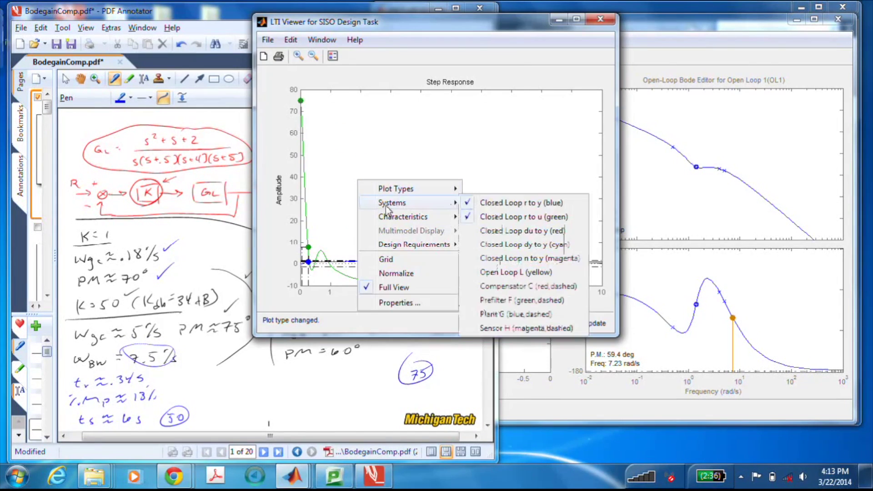
click(472, 217)
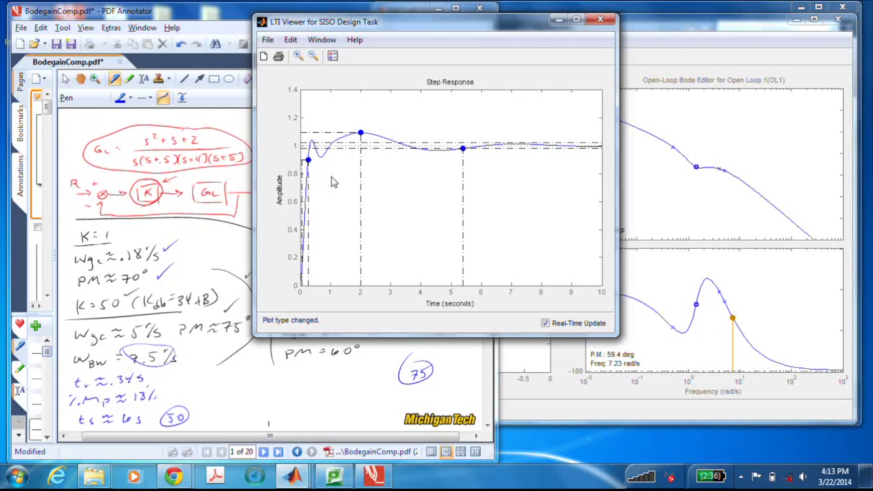
mouse_move(309, 162)
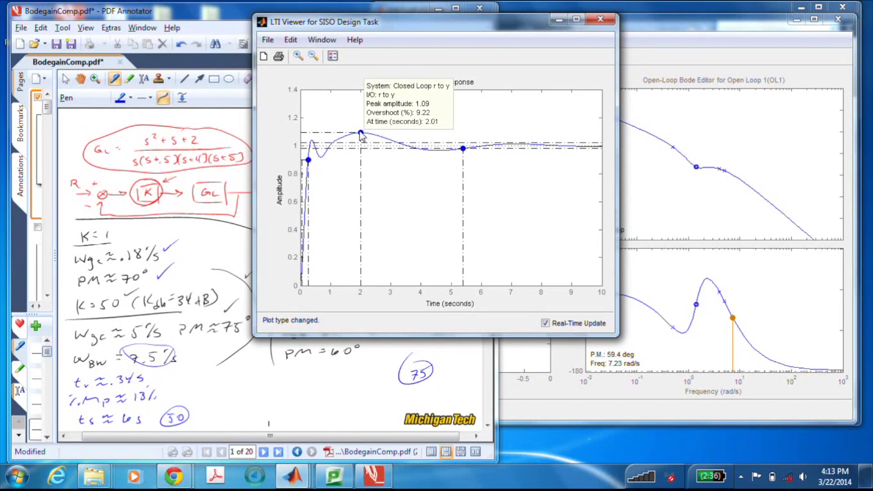
mouse_move(462, 149)
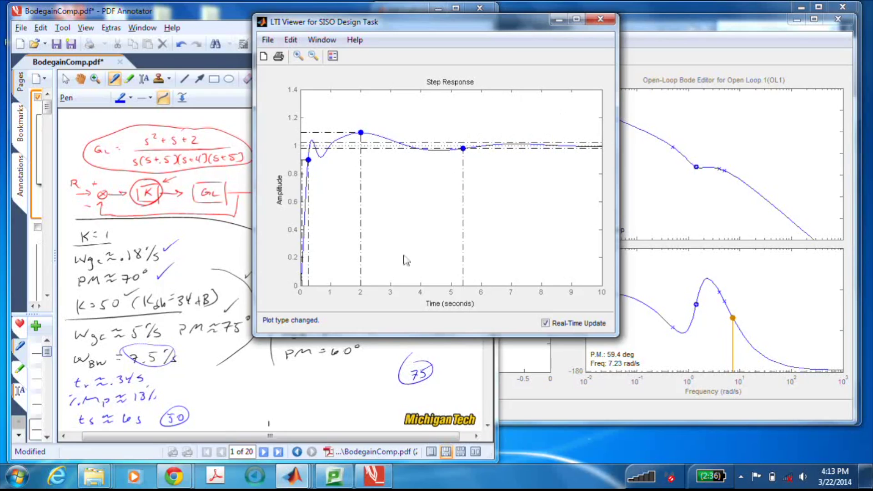
Handwrite tr ≈ .2s, %Mp ≈ 9% and ts ≈ 5.4s under PM = 60°
click(333, 389)
mouse_move(285, 371)
mouse_down()
mouse_move(290, 381)
mouse_move(336, 375)
mouse_up()
click(313, 372)
mouse_move(280, 387)
mouse_down()
mouse_move(313, 399)
mouse_move(337, 386)
mouse_move(356, 393)
mouse_up()
drag(363, 390, 363, 392)
drag(357, 380, 357, 382)
drag(286, 404, 287, 415)
mouse_move(283, 410)
mouse_down()
mouse_move(326, 412)
mouse_move(335, 399)
mouse_up()
drag(342, 400, 345, 412)
Bracket and circle the K=75 spec block, underline 75 and recircle 50
drag(356, 403, 351, 411)
drag(272, 367, 270, 421)
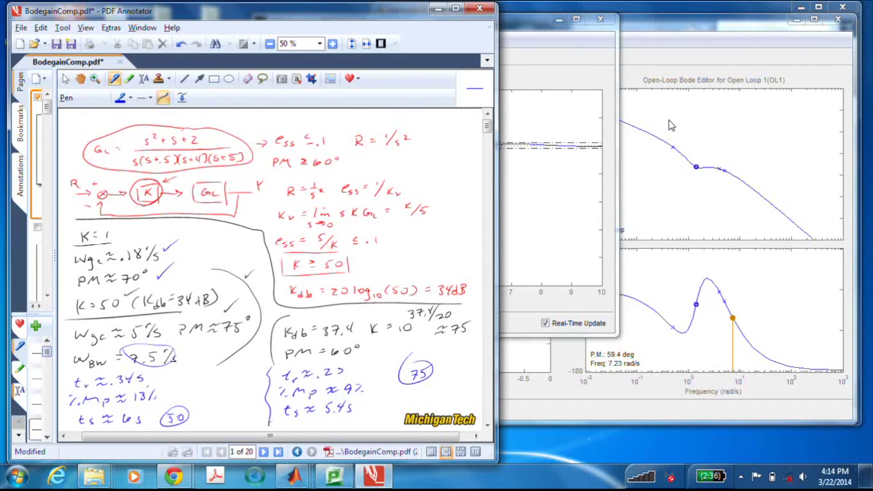
drag(430, 384, 403, 389)
drag(430, 387, 402, 392)
mouse_move(177, 398)
mouse_down()
mouse_move(199, 413)
mouse_move(157, 421)
mouse_move(189, 394)
mouse_up()
mouse_move(339, 359)
mouse_down()
mouse_move(358, 362)
mouse_move(369, 380)
mouse_move(364, 410)
mouse_move(278, 424)
mouse_move(256, 409)
mouse_move(257, 377)
mouse_move(327, 344)
mouse_up()
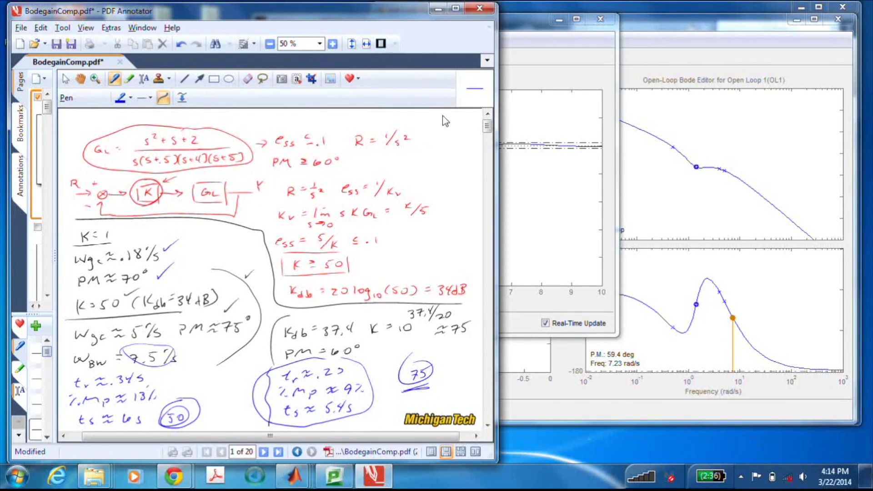
Drag the Bode magnitude curve up to C = 631 and check its step response
click(539, 58)
drag(515, 22, 419, 20)
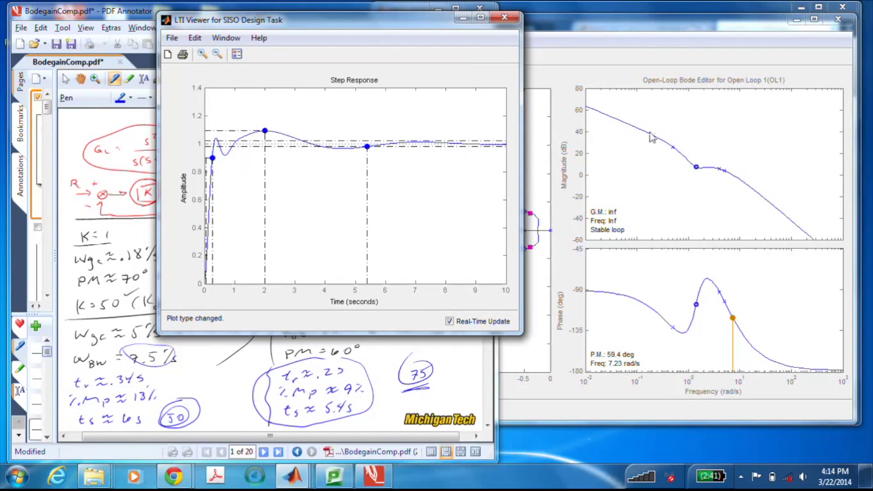
click(651, 139)
drag(652, 139, 568, 113)
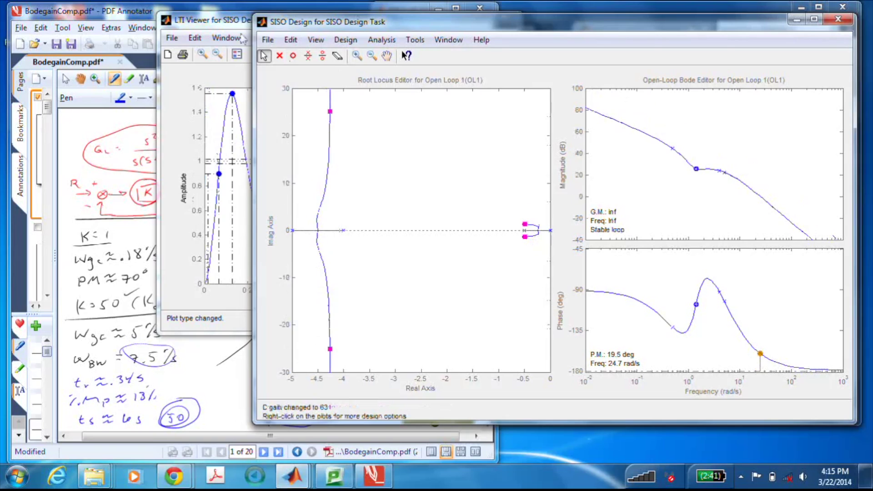
click(240, 21)
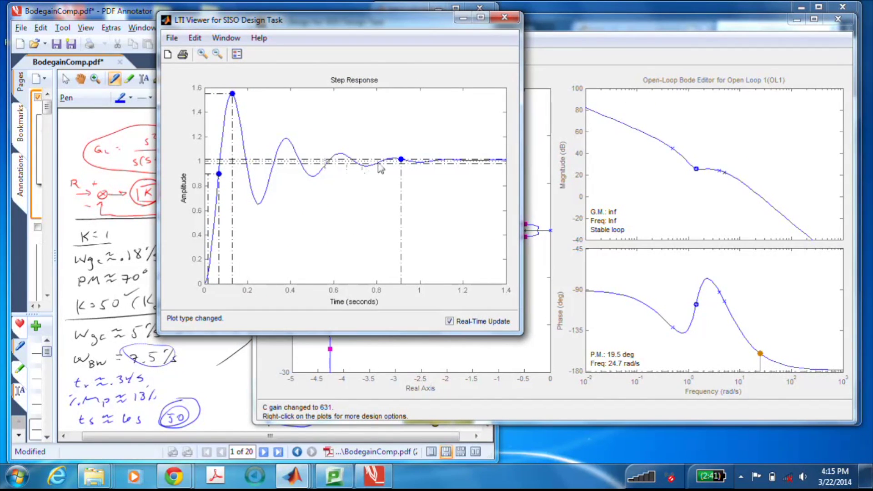
Drag the magnitude curve down to C = 3.55 (PM 49.5°) and view the step response
click(665, 35)
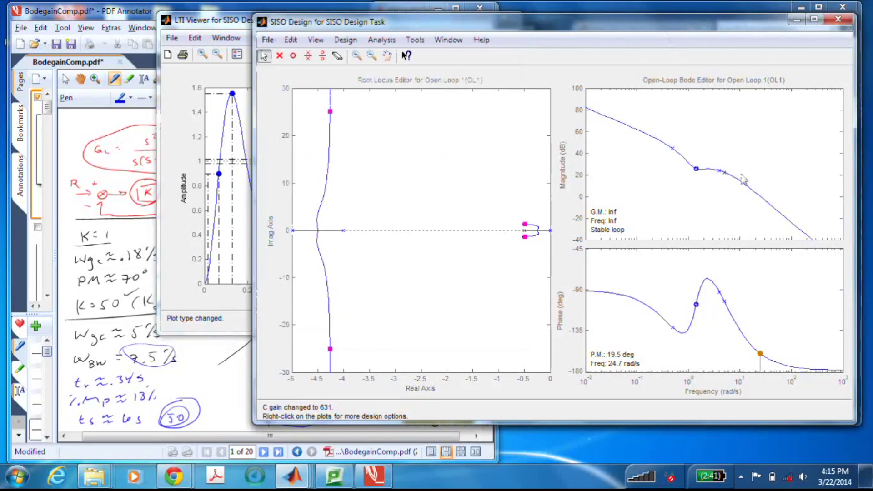
drag(671, 151, 696, 213)
click(205, 24)
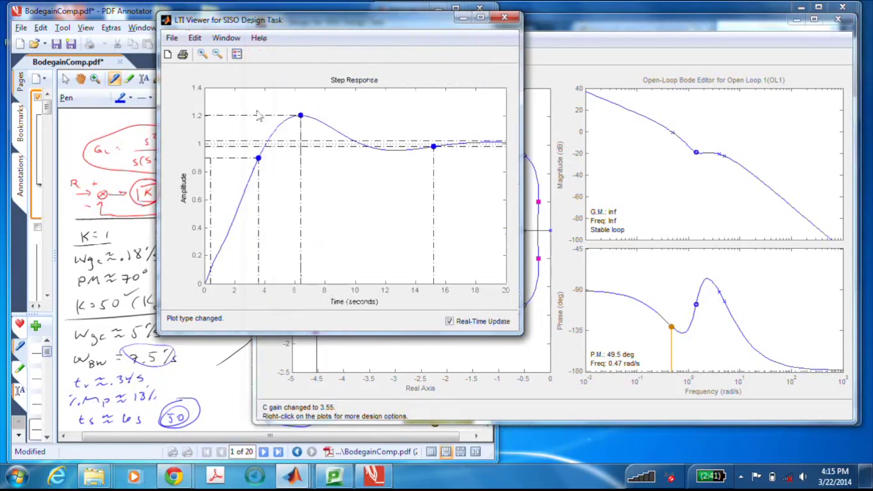